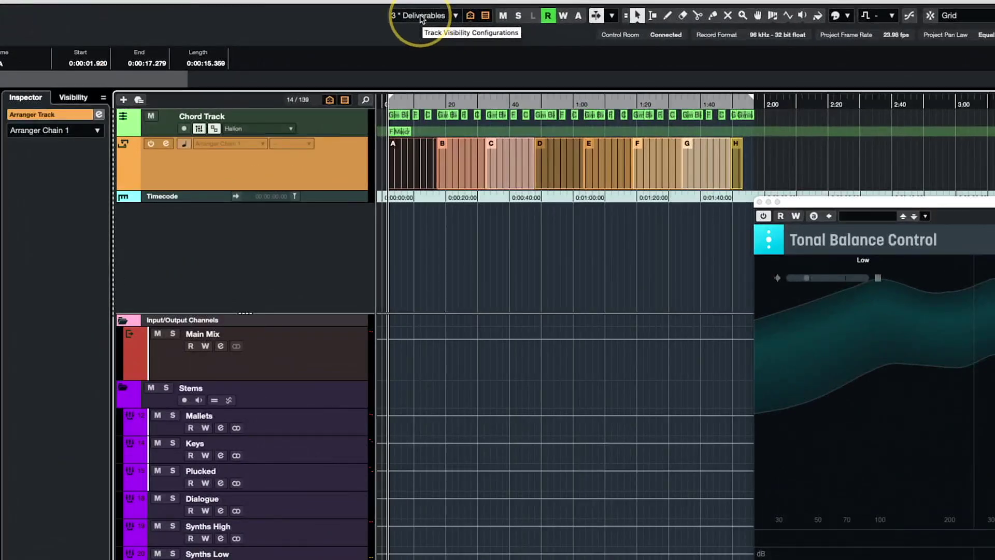
Switch both the project window and the MixConsole to the Instruments visibility configuration.
click(423, 22)
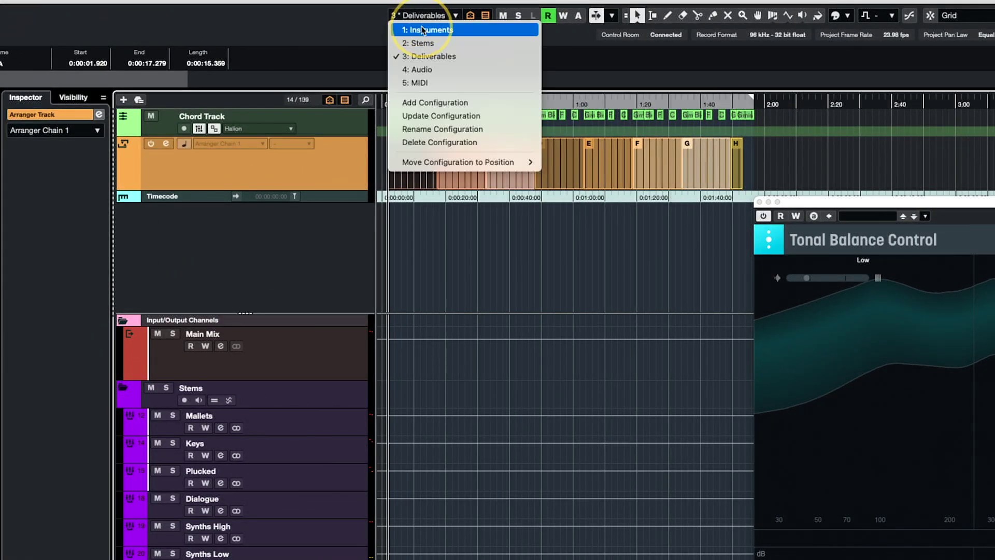
click(423, 30)
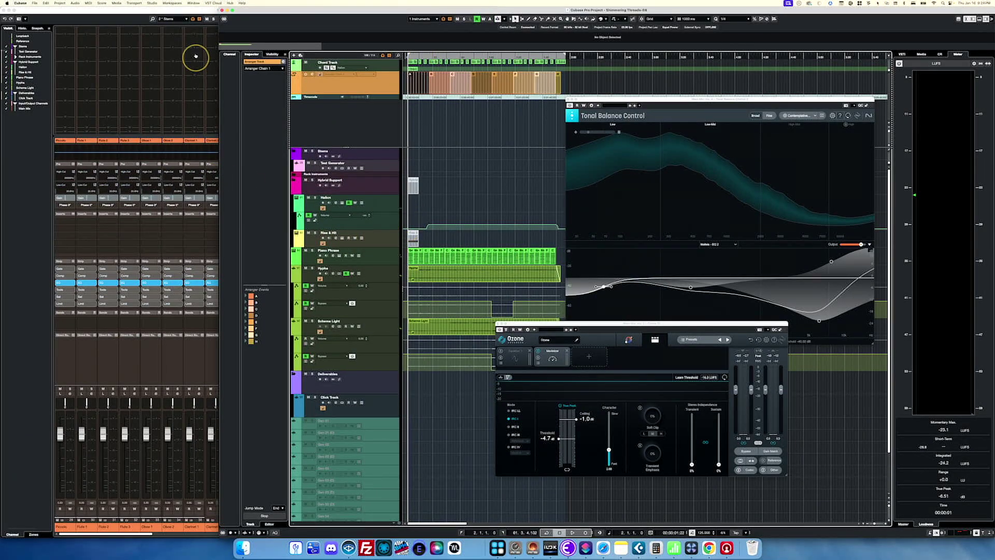
click(179, 18)
click(176, 19)
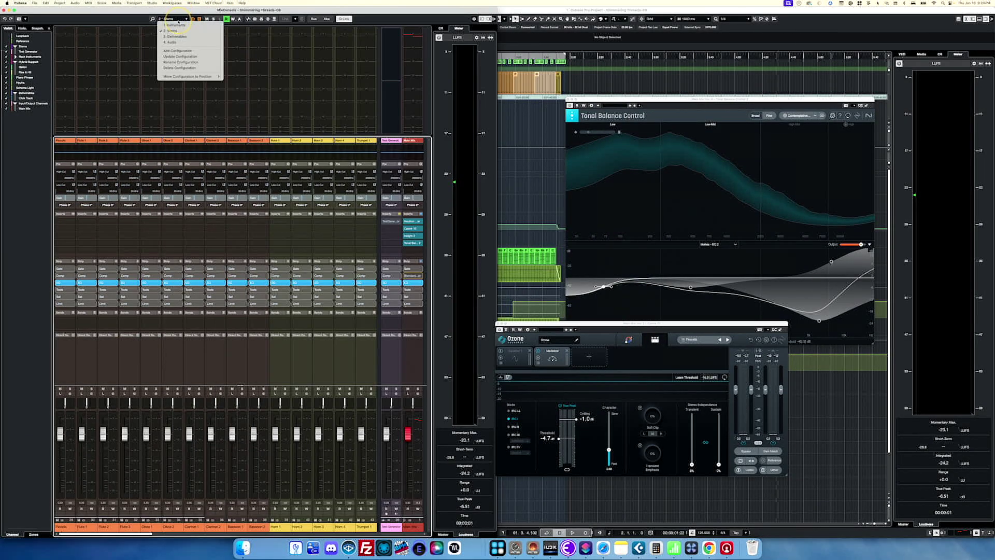
click(177, 25)
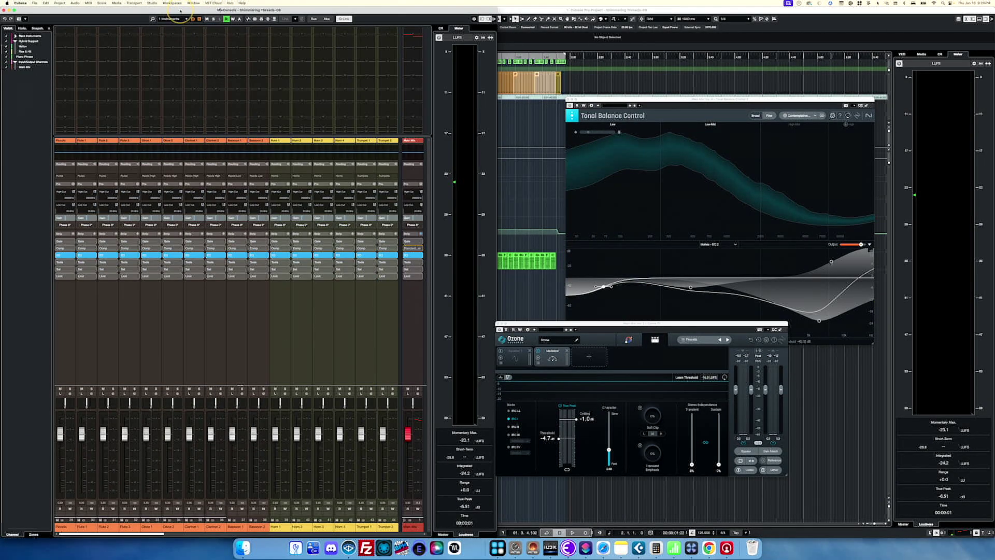
Maximize the MixConsole, close the Tonal Balance Control and Ozone windows over it, and review the instrument channels.
double_click(180, 10)
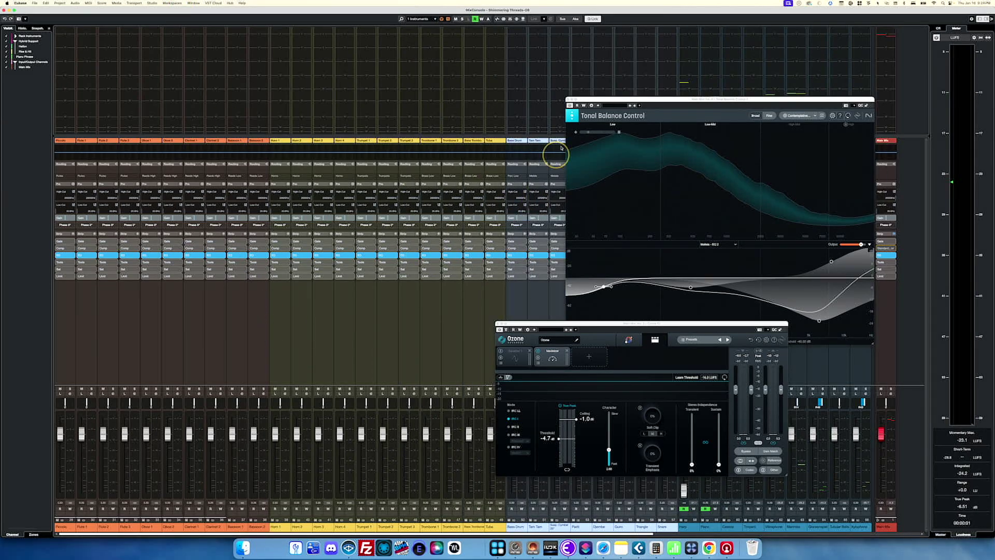
click(567, 99)
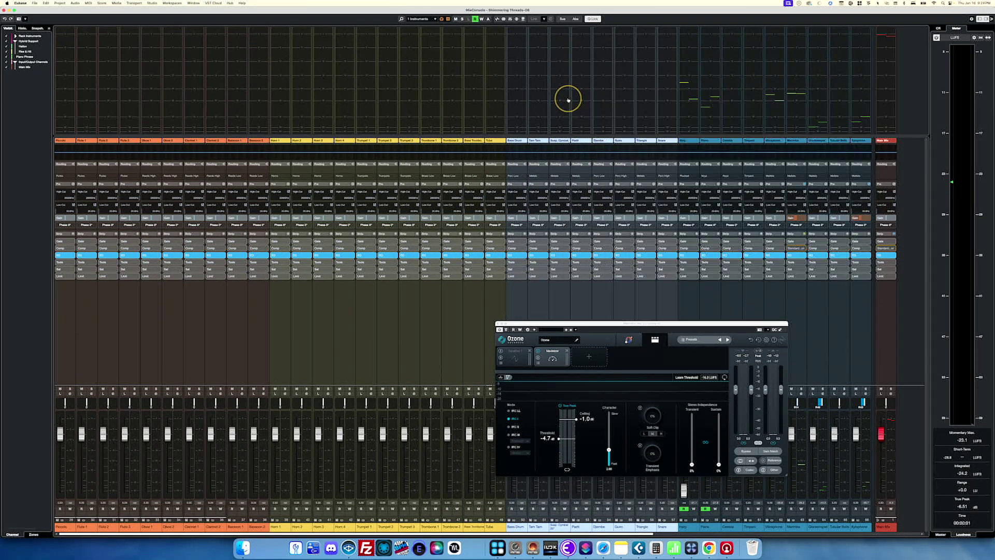
click(498, 323)
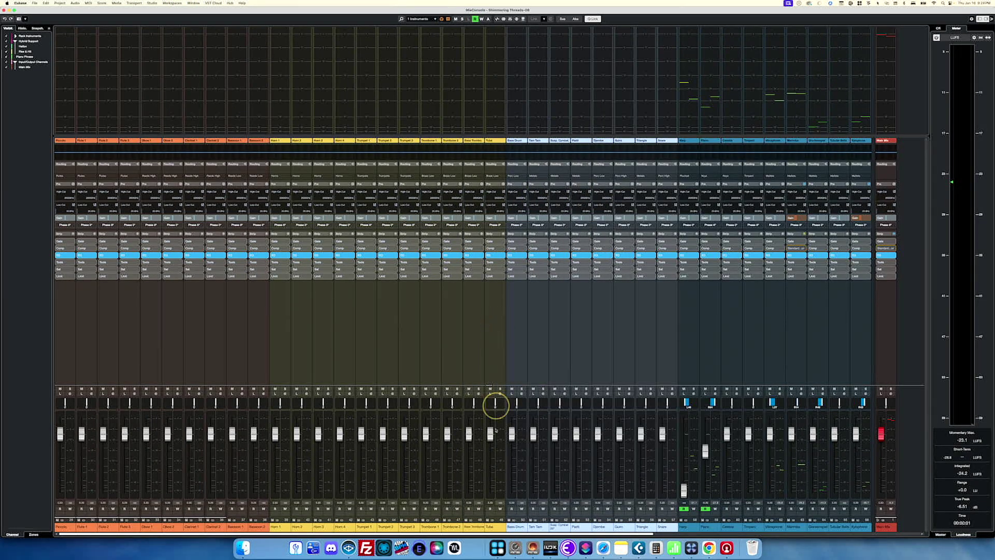
scroll(606, 532, right, 5)
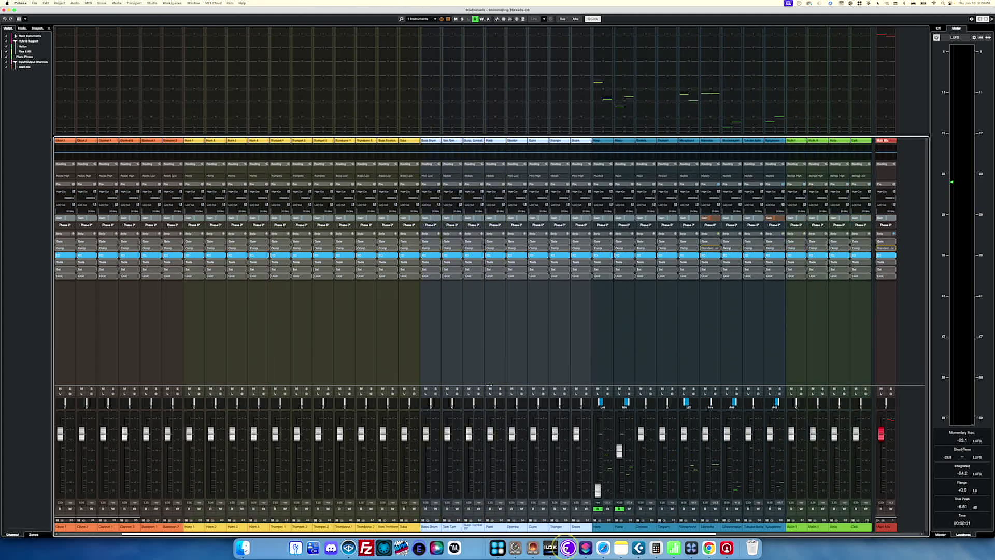
scroll(608, 553, right, 10)
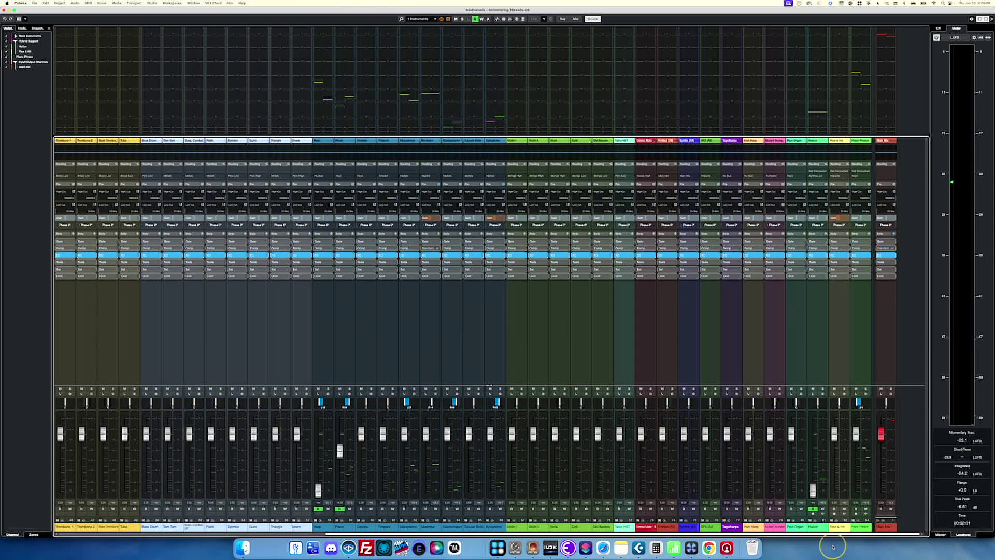
scroll(498, 529, left, 15)
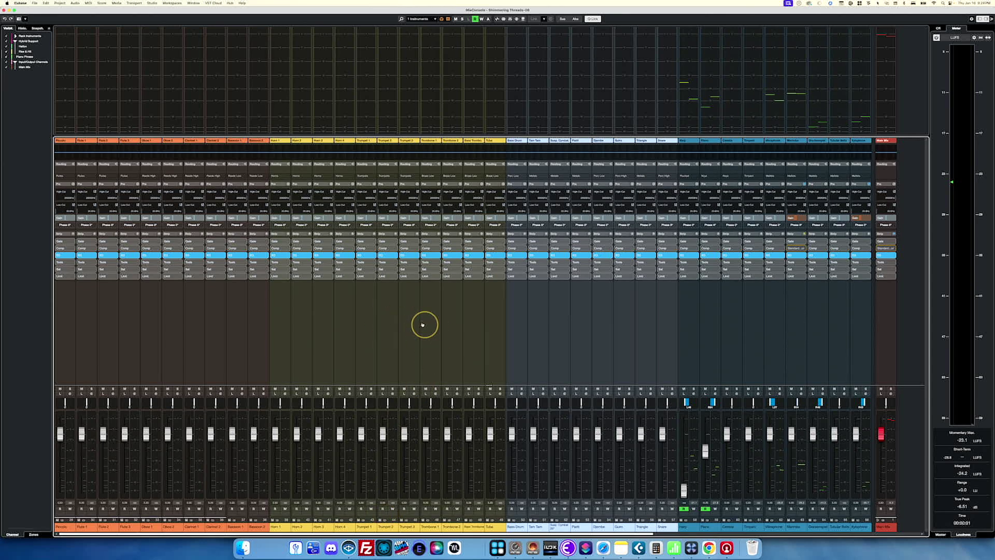
Compare the channels shown by the MixConsole's Stems, Deliverables and Instruments visibility configurations.
click(431, 19)
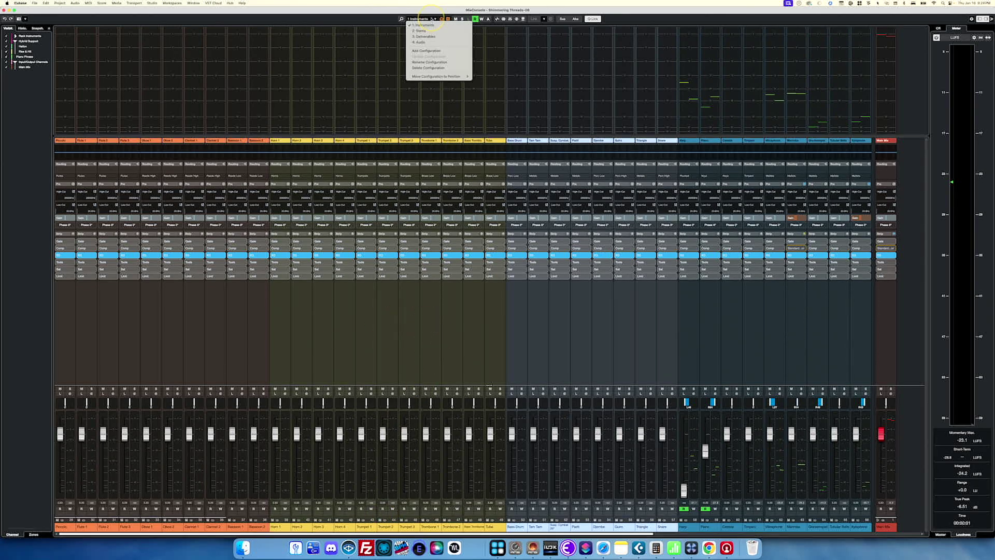
click(419, 31)
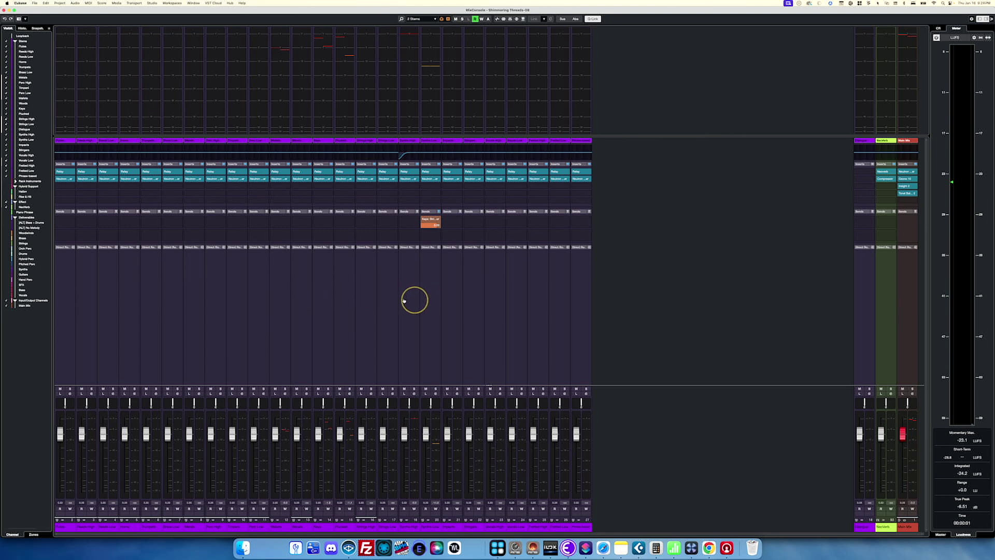
click(423, 19)
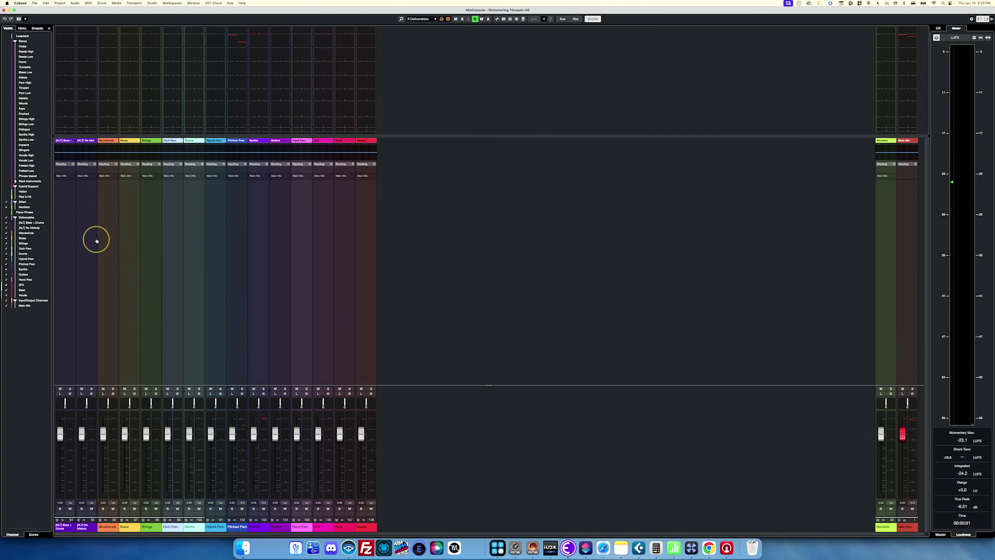
click(424, 19)
click(418, 27)
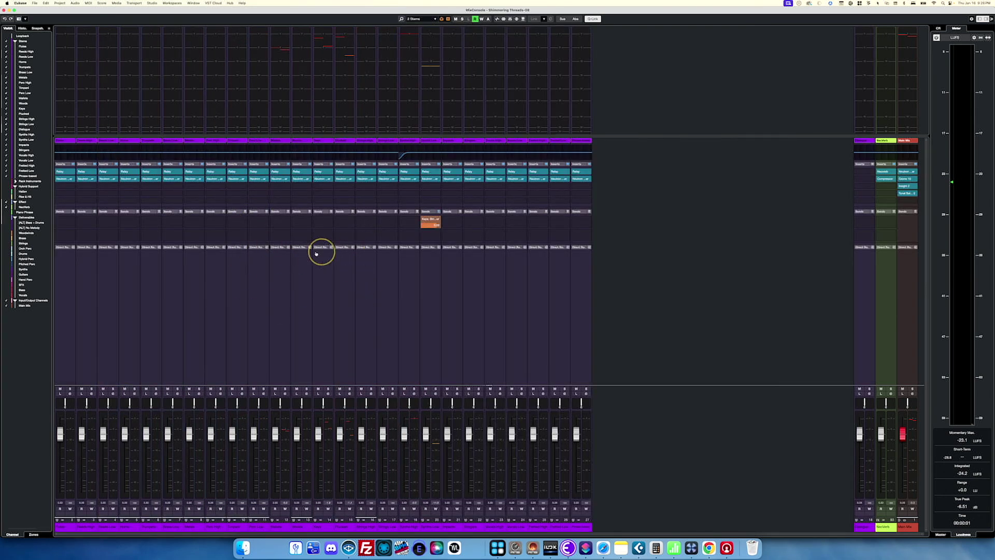
click(420, 19)
click(414, 23)
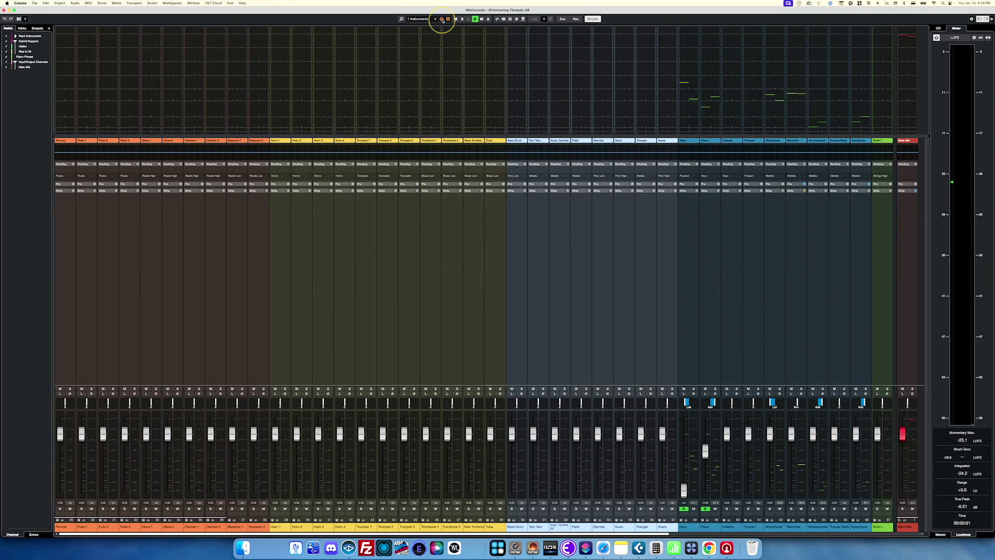
Switch the MixConsole to the Stems visibility configuration and play the project with no channel selected.
click(420, 19)
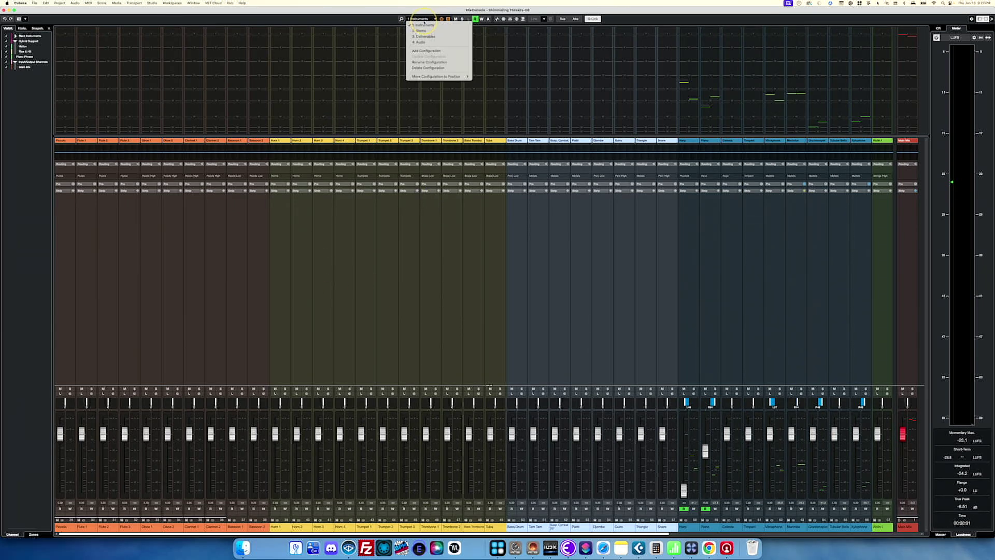
click(420, 31)
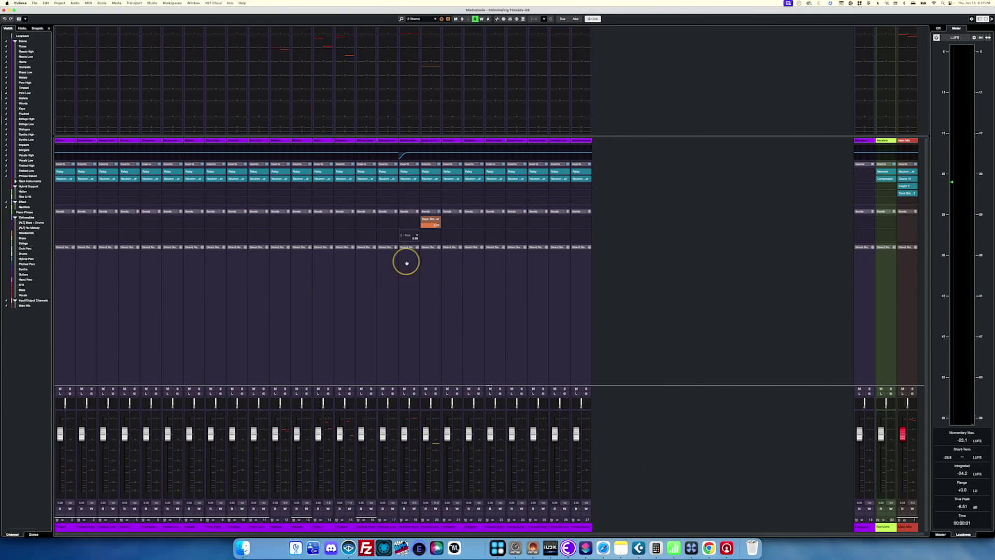
click(406, 368)
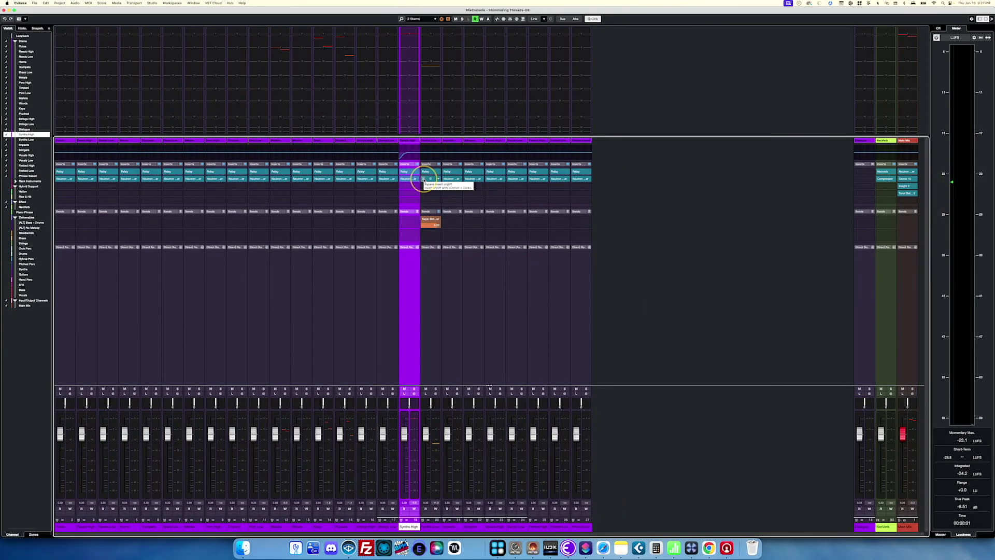
click(713, 216)
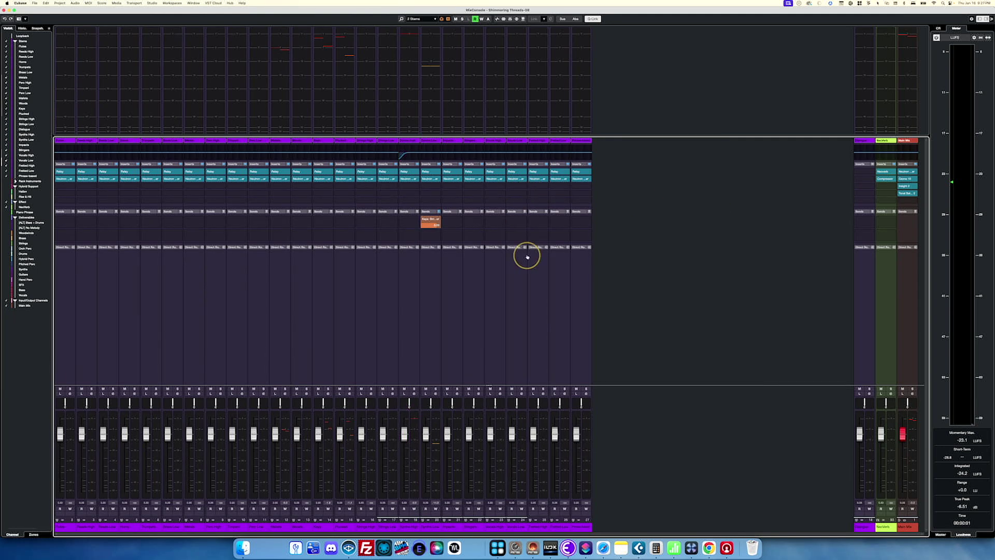
key(space)
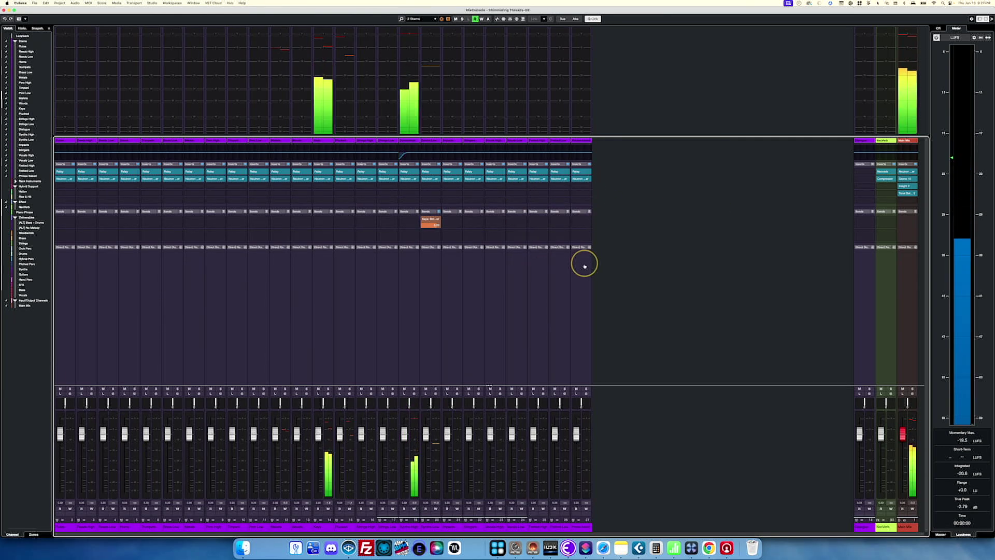
Select all stem channels from Flutes through Phrase-based and bypass their inserts together.
click(581, 284)
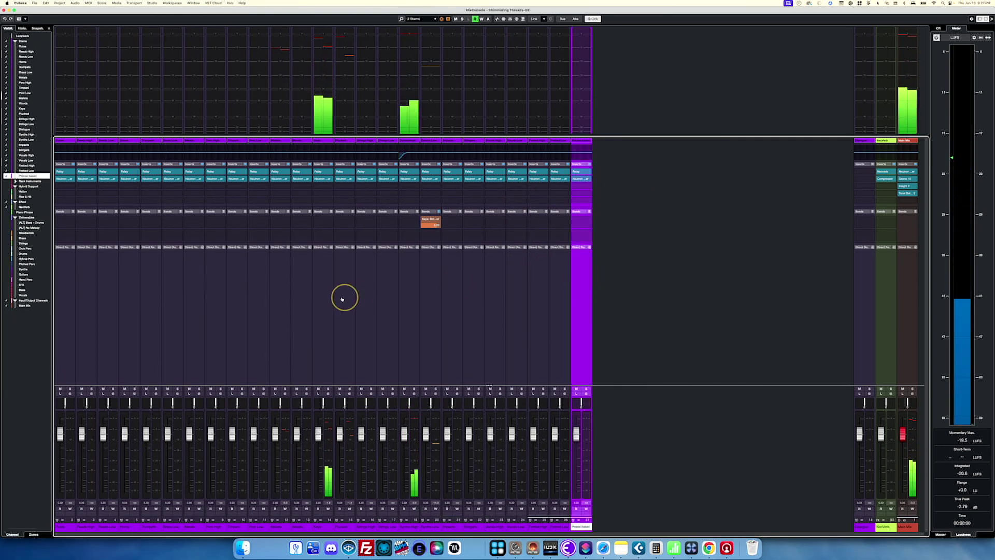
shift+click(72, 291)
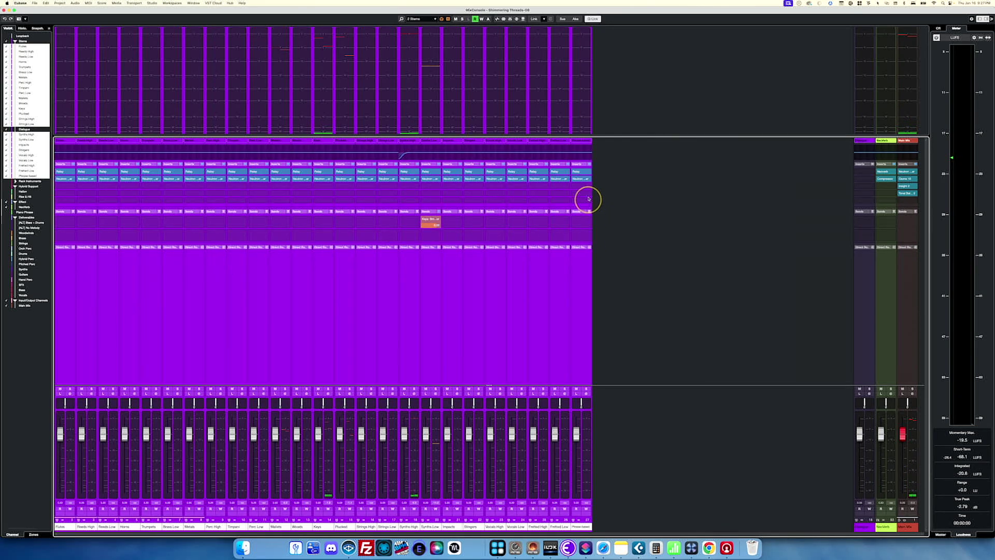
click(589, 164)
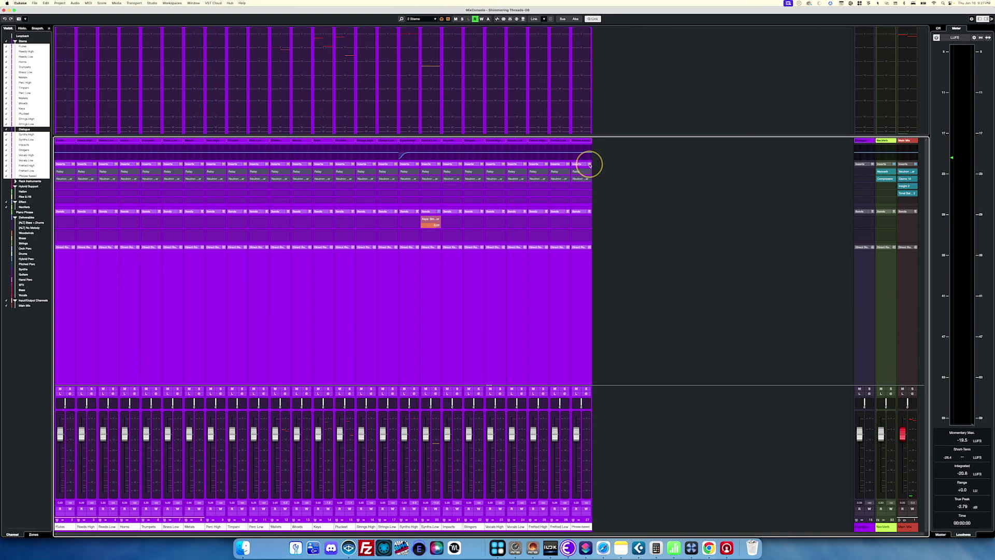
Show the Strip rack in the MixConsole and bypass the channel strips on the selected stems.
click(987, 19)
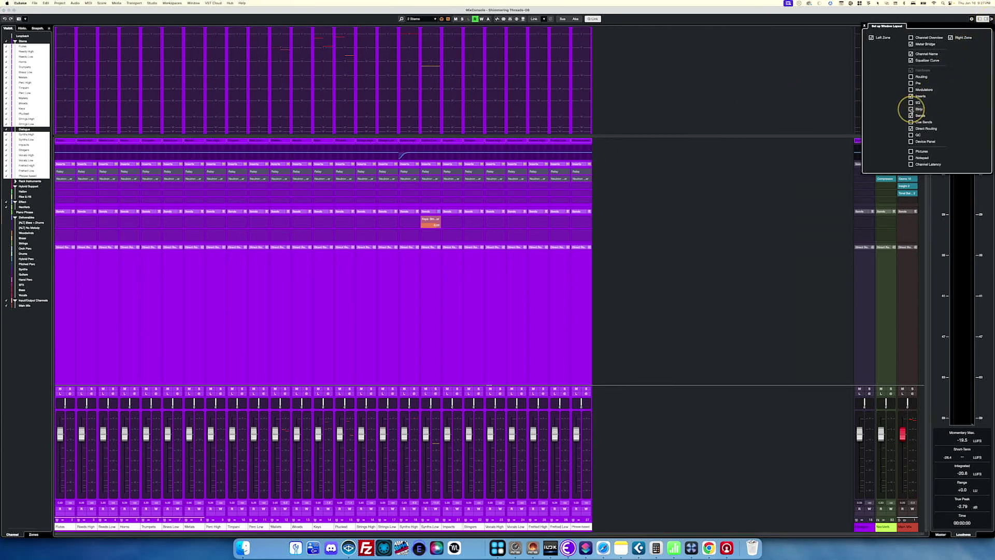
click(911, 109)
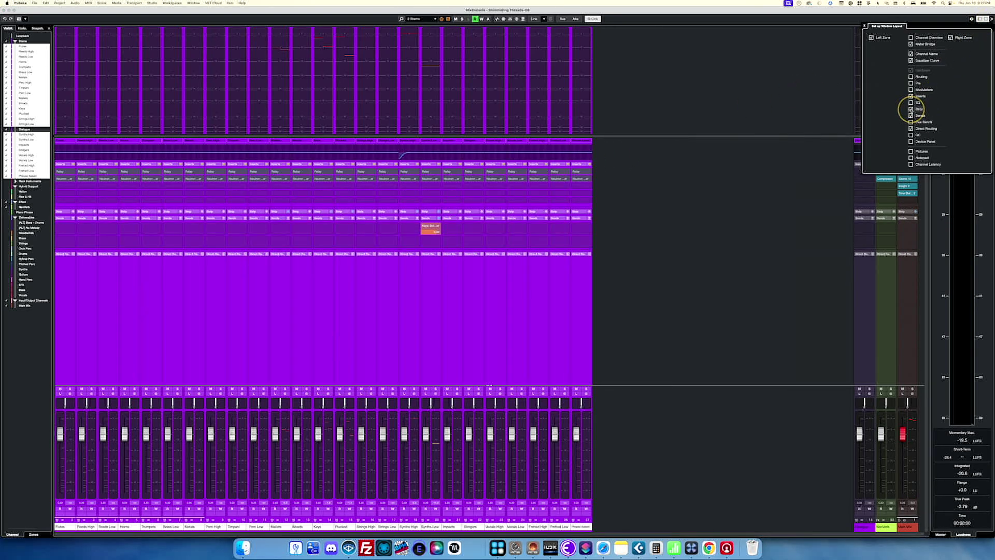
click(589, 213)
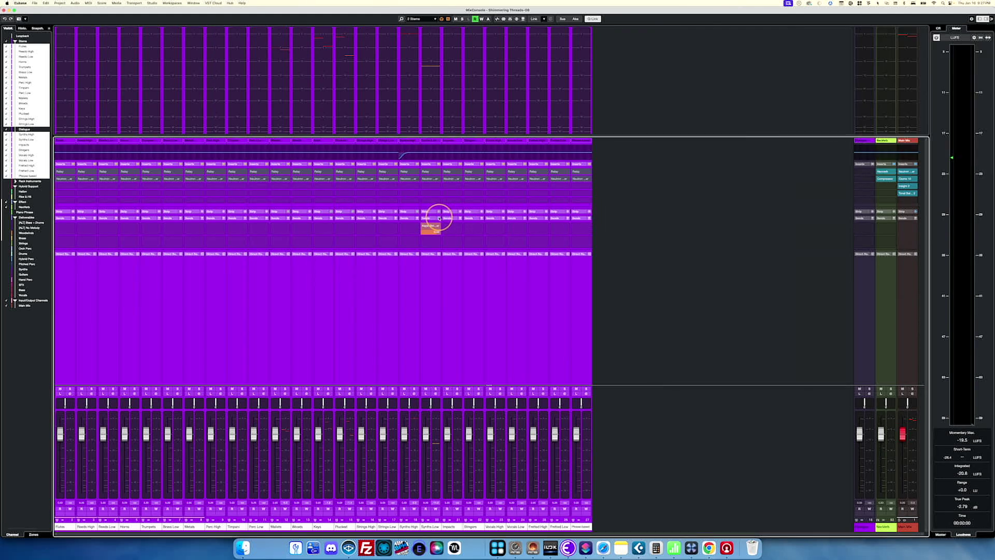
Play the project, show the Pre rack in the MixConsole, and expand it across the stem channels to inspect their gain settings.
key(space)
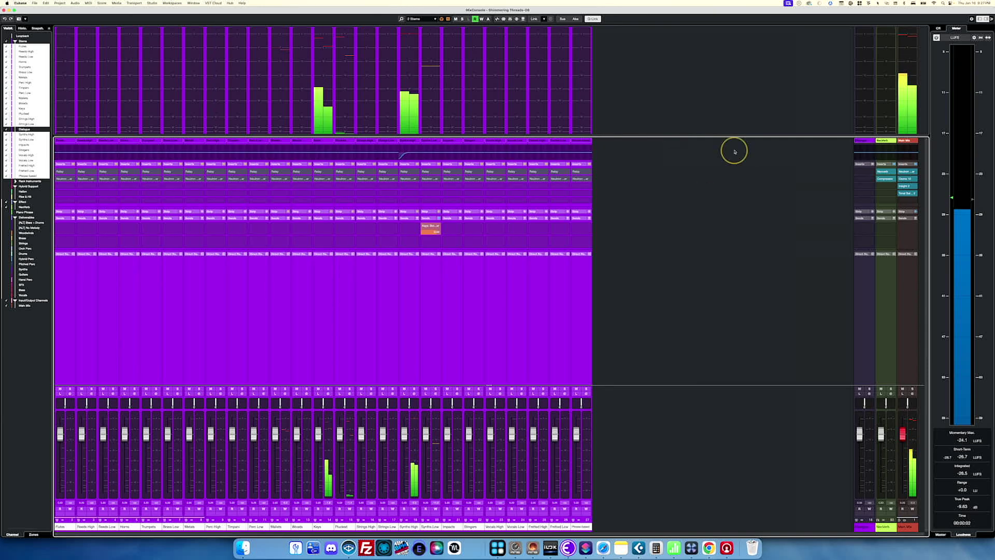
click(990, 19)
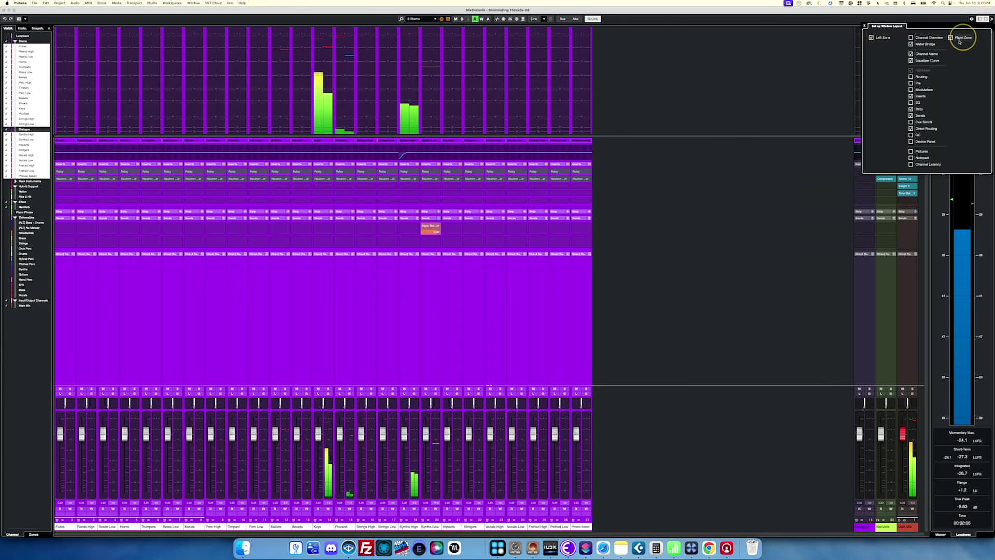
click(911, 82)
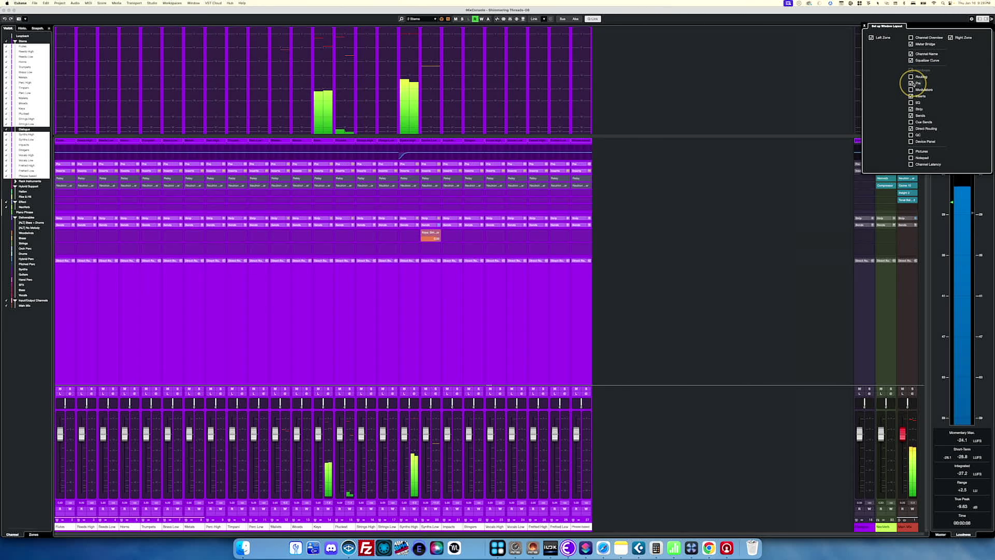
click(624, 191)
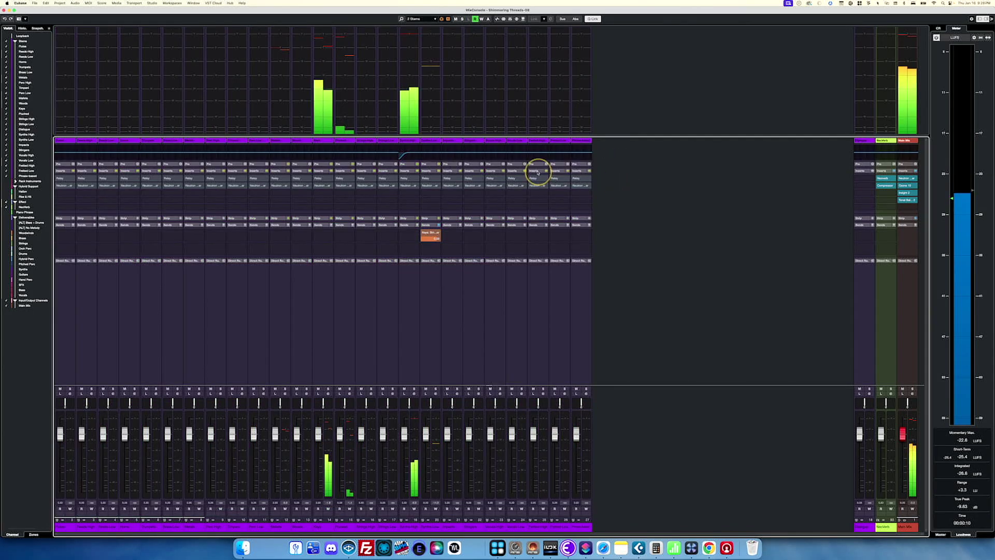
click(511, 165)
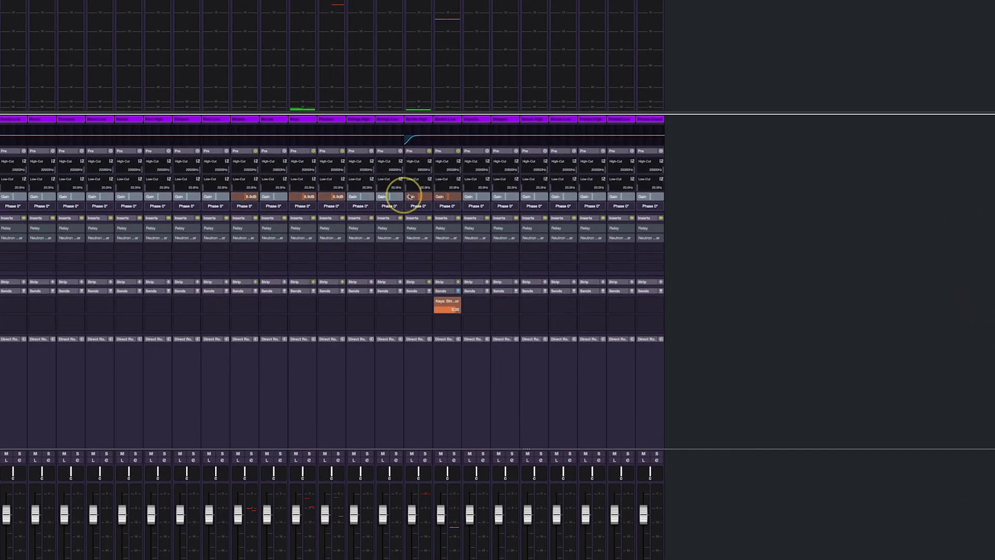
mouse_move(437, 228)
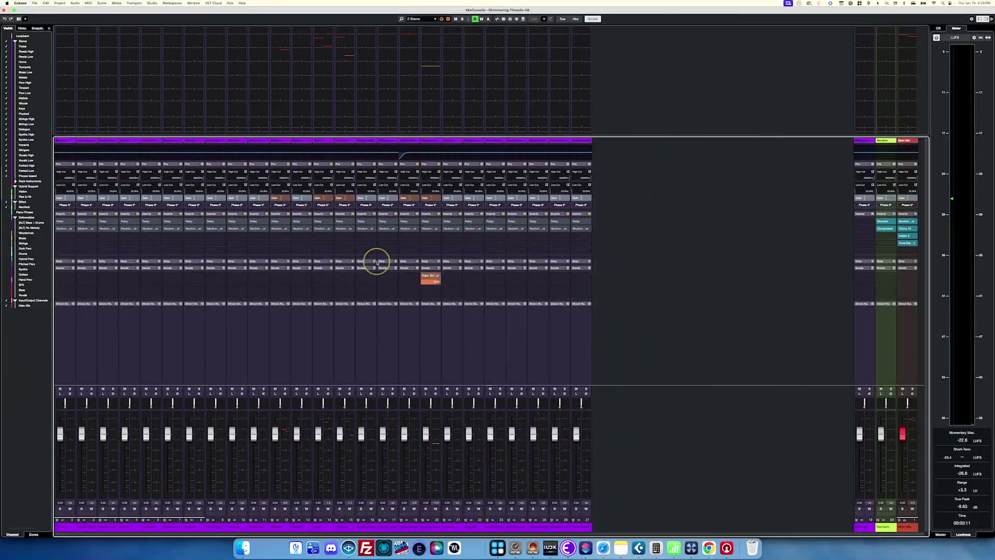
Select the Mallets, Keys, Plucked, Synths High and Synths Low channels and show only those selected channels in the MixConsole.
key(space)
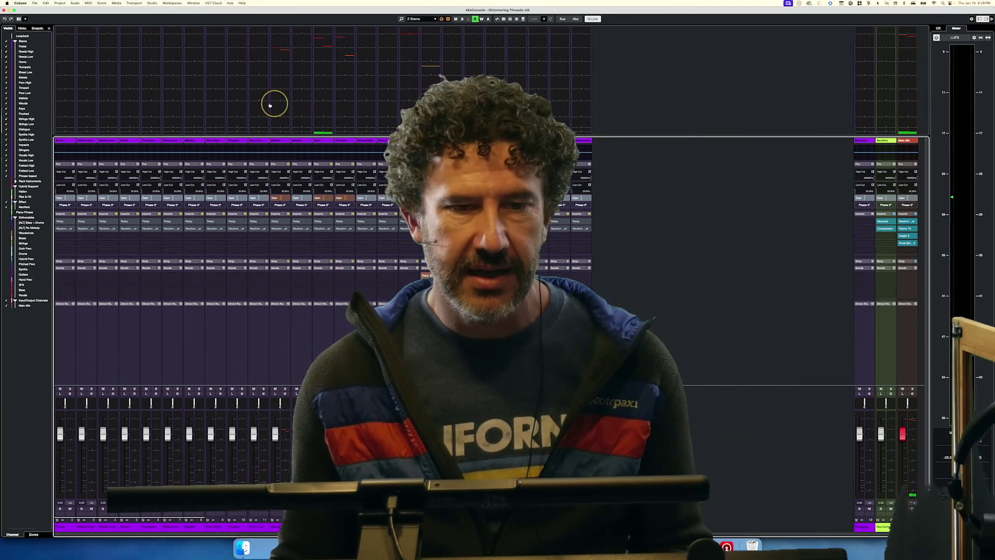
click(335, 100)
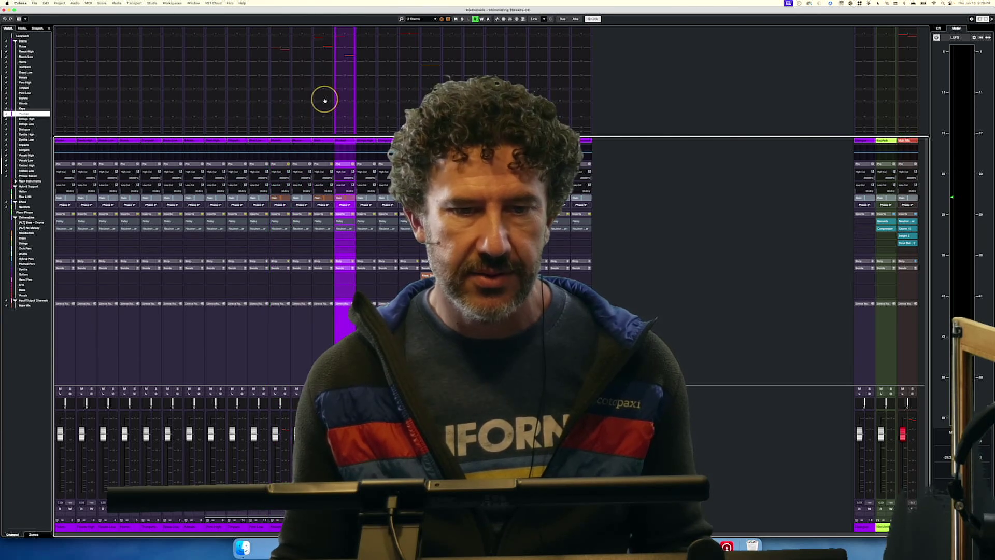
super+click(323, 97)
super+click(280, 91)
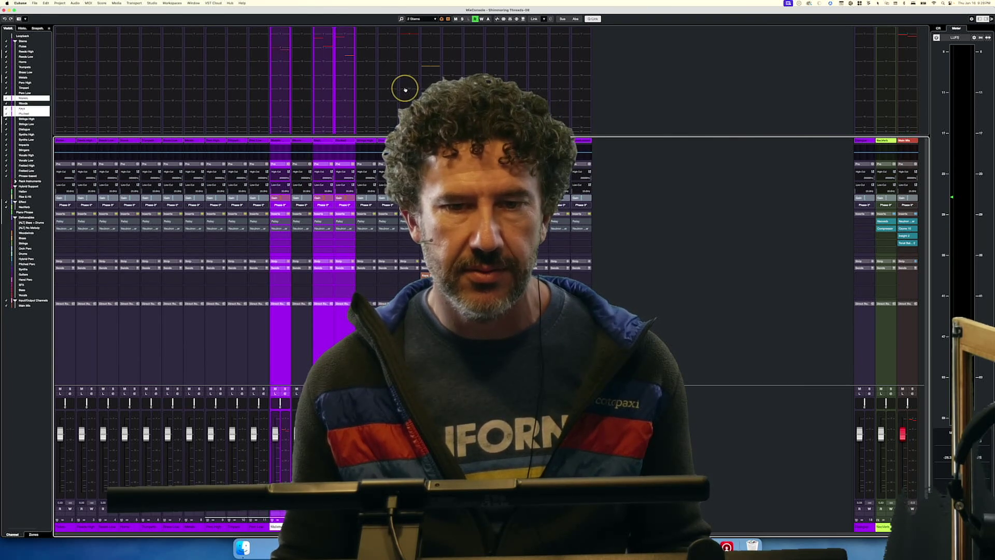
super+click(410, 89)
super+click(424, 88)
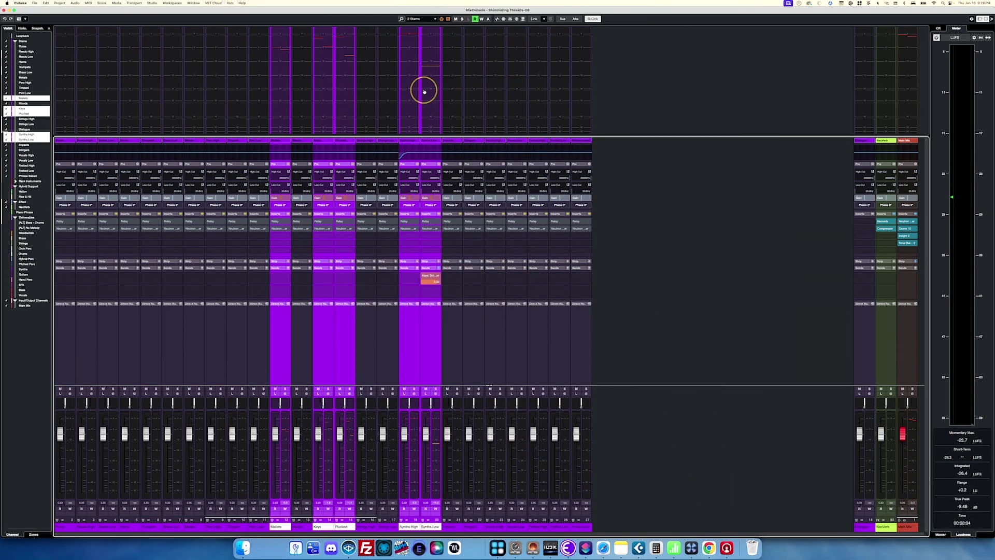
click(442, 19)
click(441, 20)
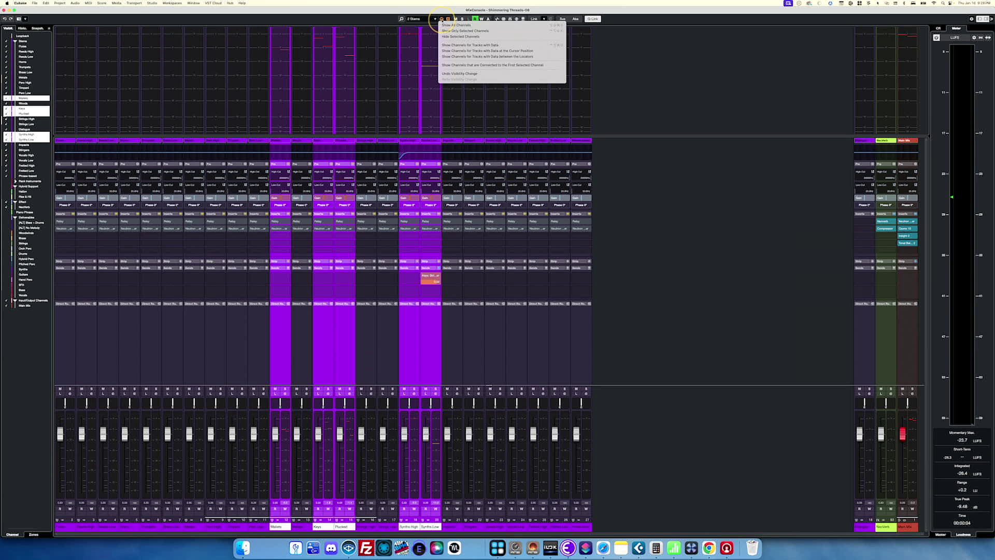
click(451, 31)
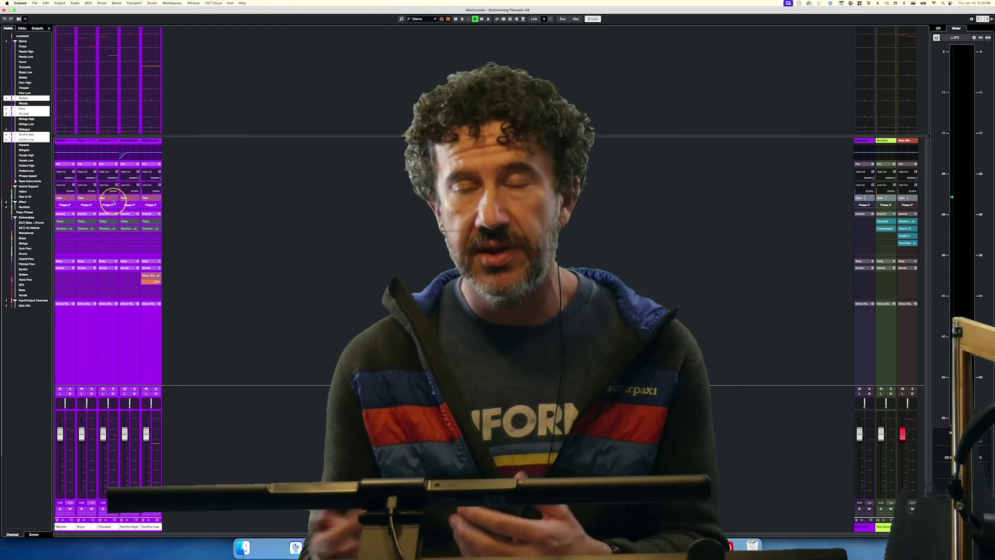
Switch to the Tempo Calculator spreadsheet in Numbers, inspect the Pre-gain Sum Target formula for 5 channels, and return to Cubase.
key(super+Tab)
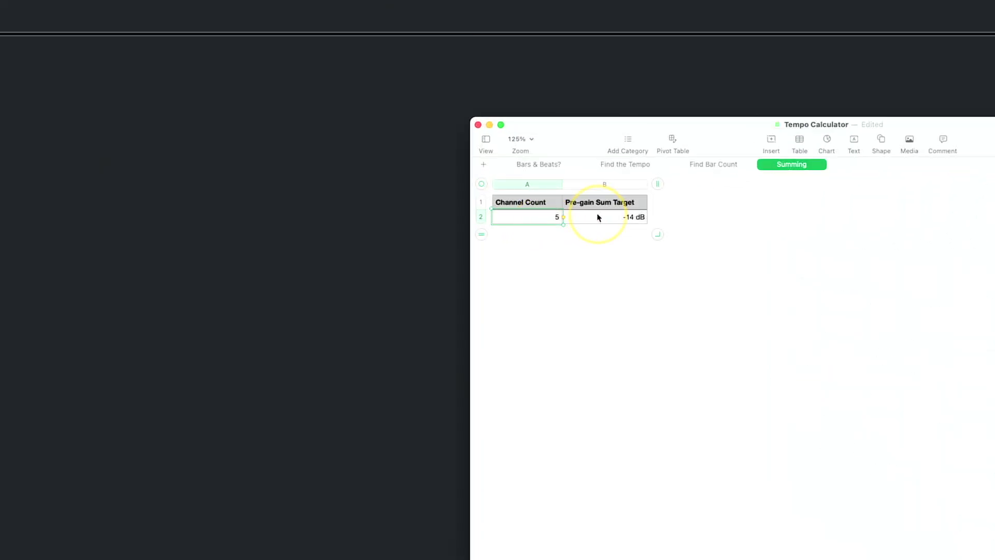
click(606, 217)
click(606, 217)
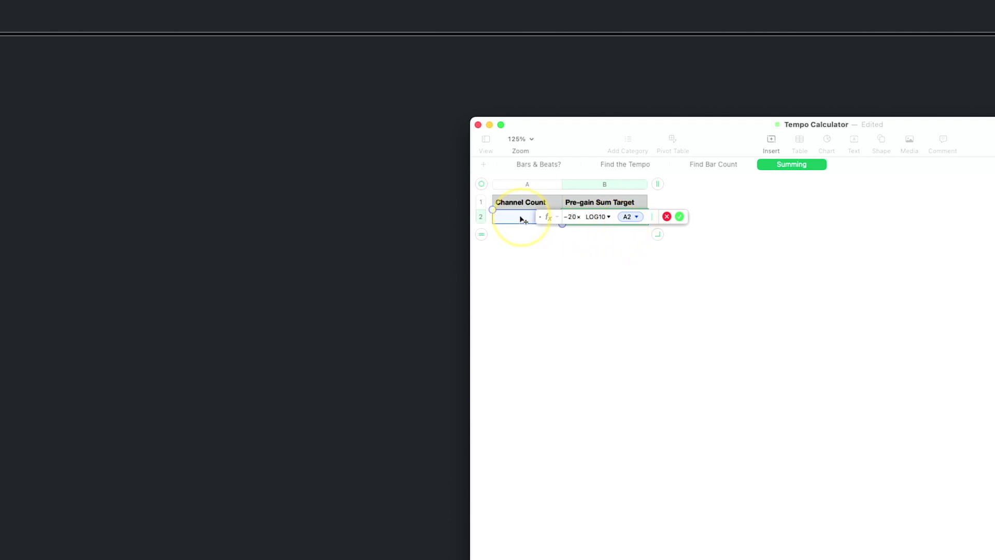
key(Return)
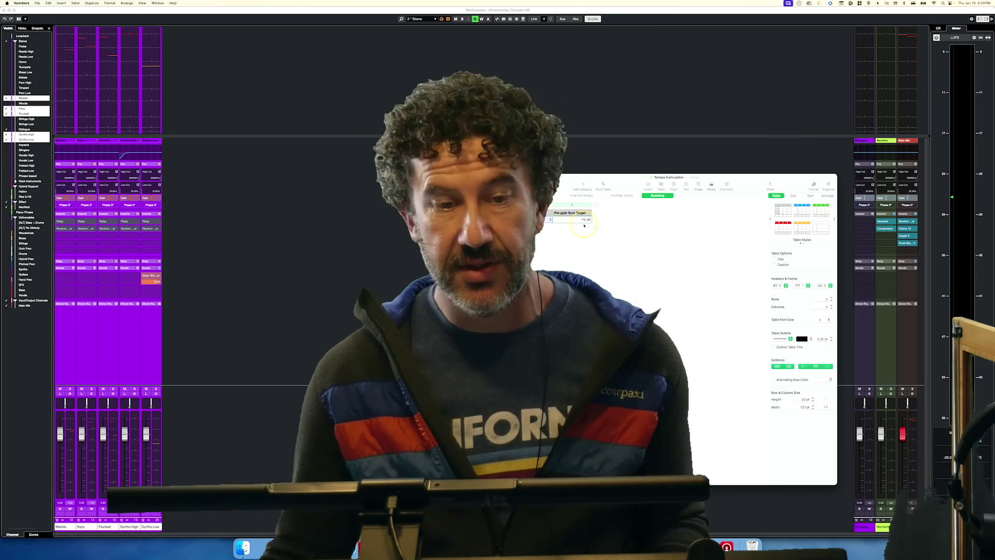
click(206, 231)
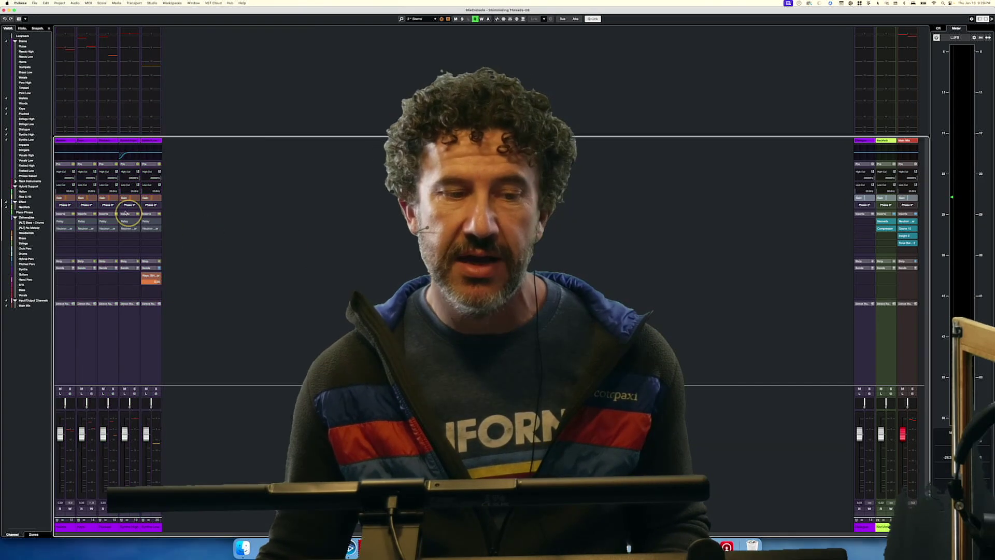
Play the five visible stems to meter the Main Mix level and compare it with the Pre-gain Sum Target in Numbers.
mouse_move(126, 199)
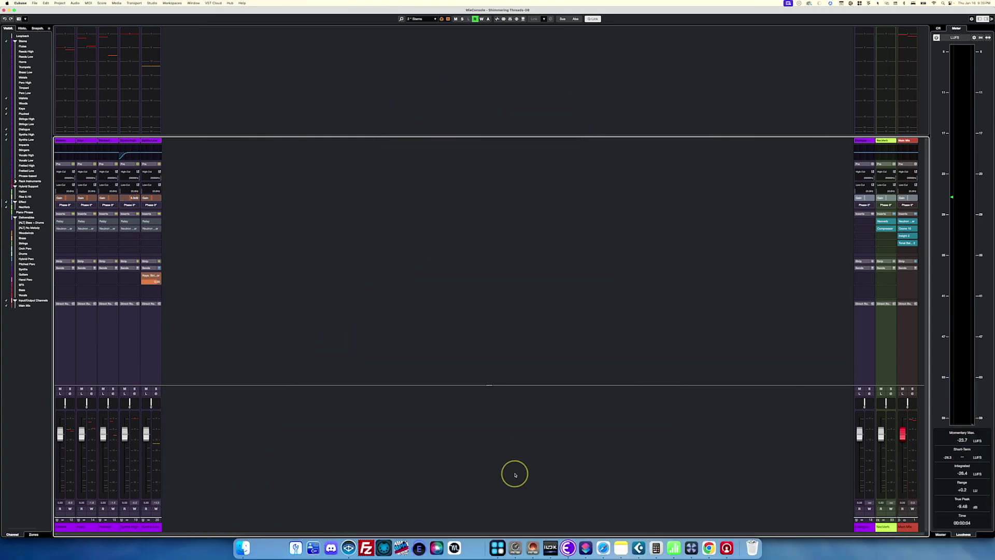
key(space)
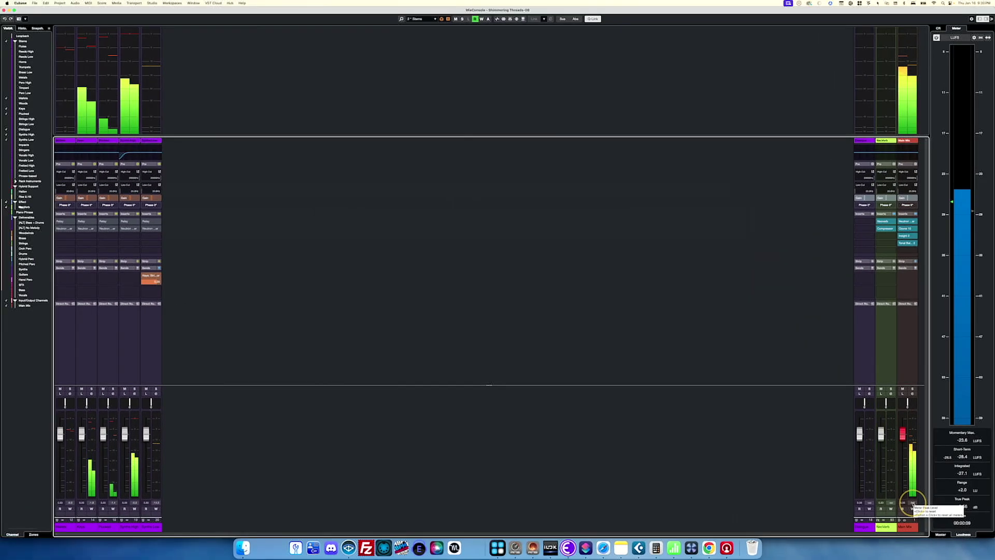
key(space)
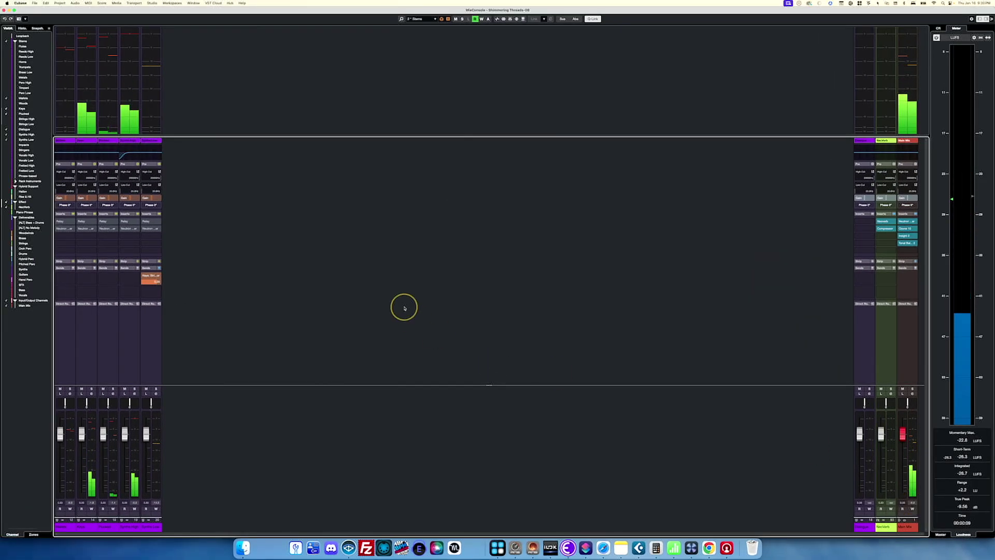
key(super+Tab)
click(575, 220)
click(346, 233)
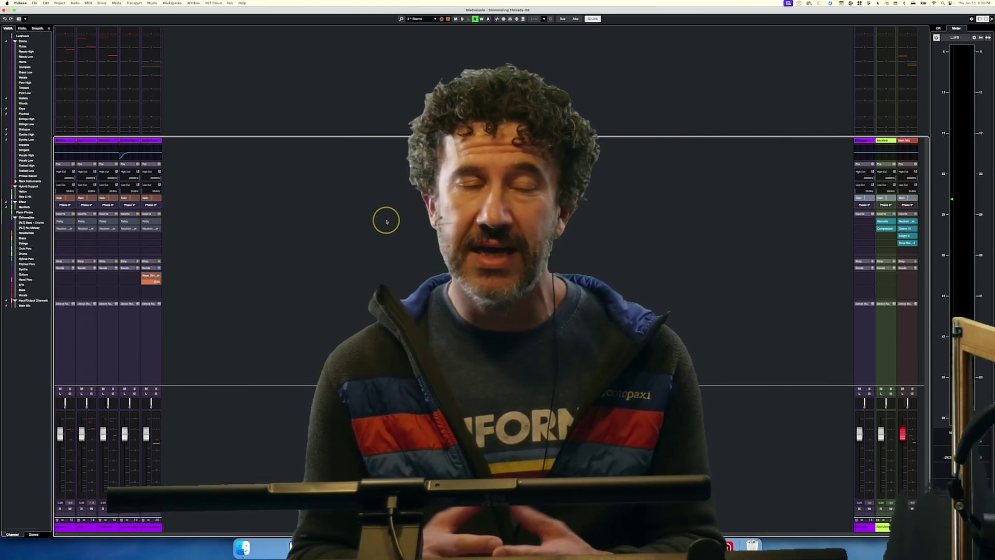
Open the Neutron 4 Visual Mixer on the Main Mix and re-enable the inserts on all five visible stem channels.
click(907, 223)
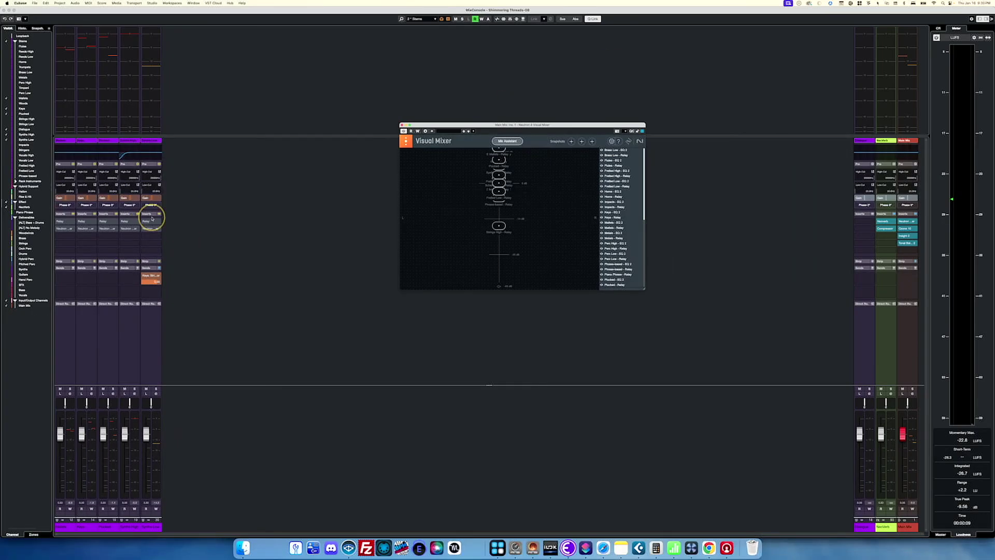
click(147, 331)
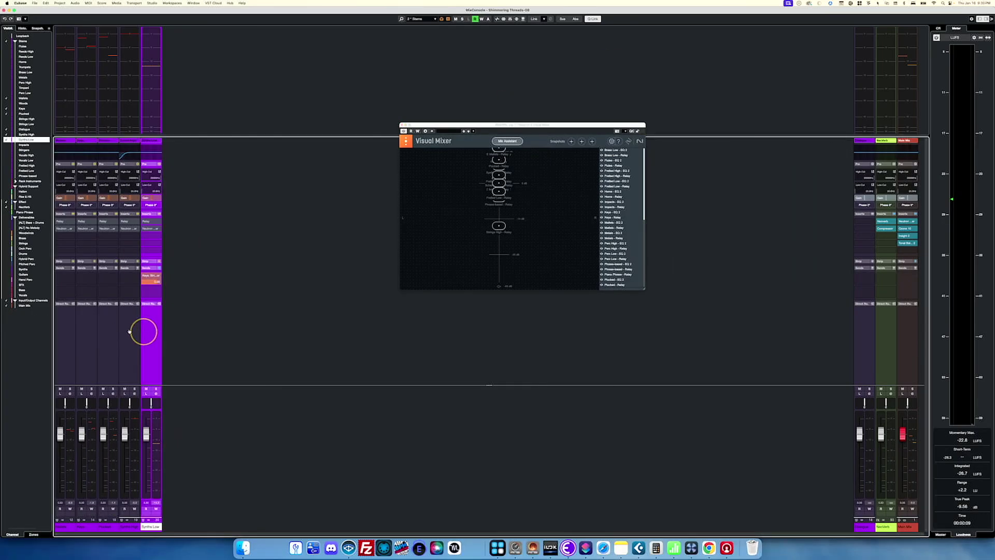
shift+click(63, 330)
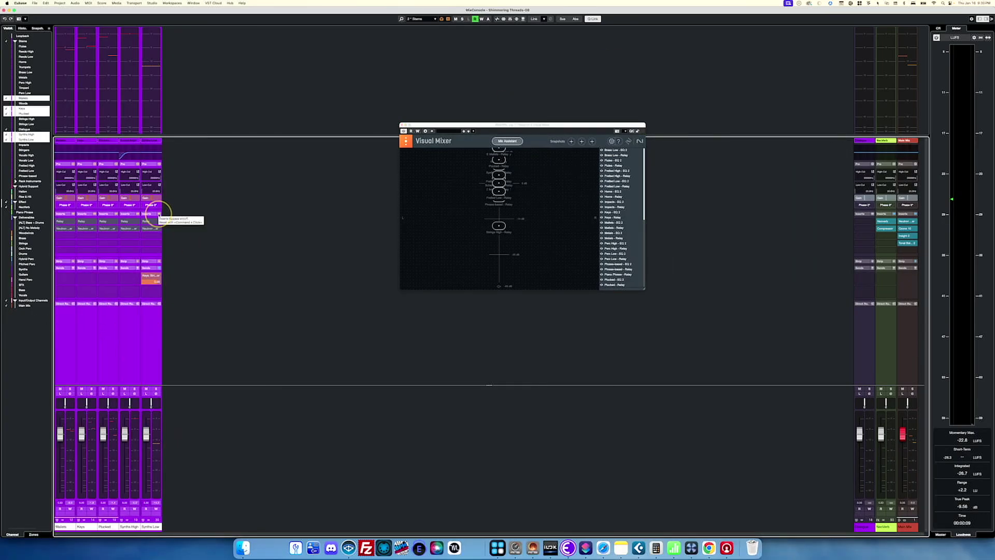
click(159, 214)
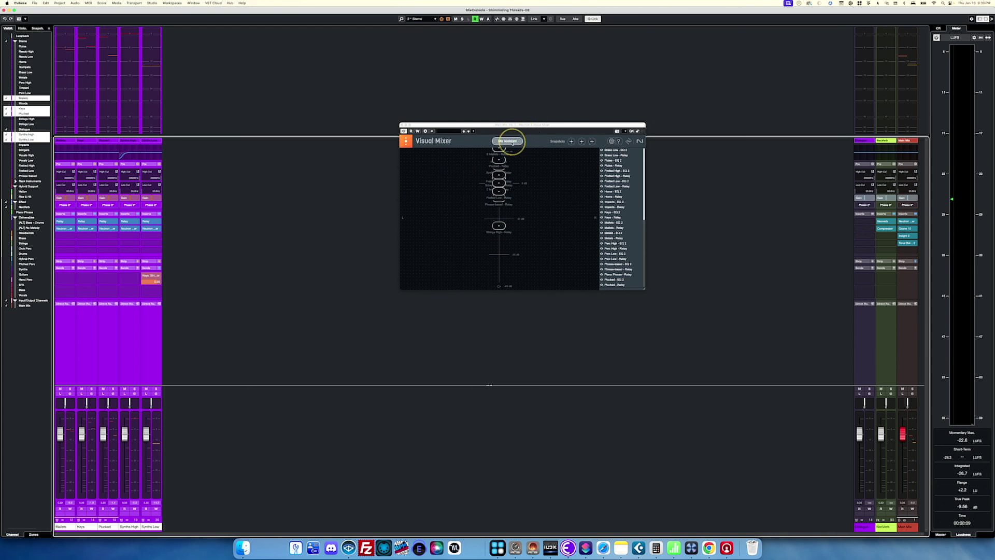
Open the Mix Assistant in the Visual Mixer and mark Mallets - Relay as the focus of the mix.
click(508, 141)
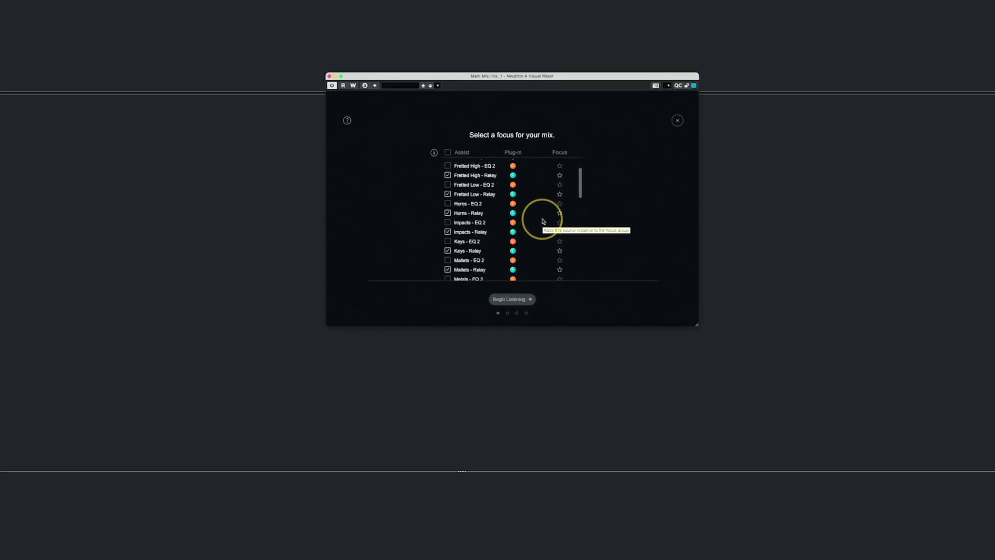
scroll(542, 220, down, 3)
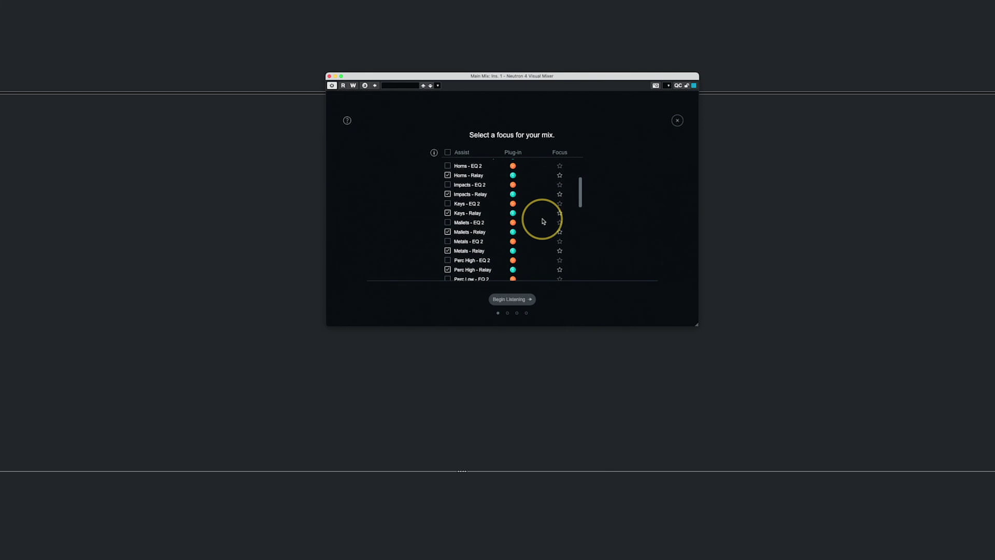
click(560, 232)
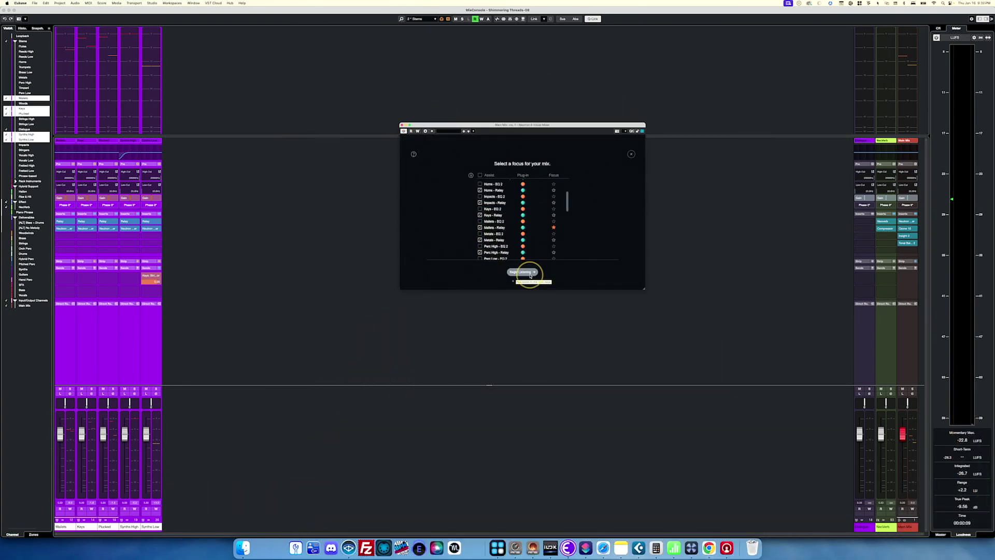
click(530, 277)
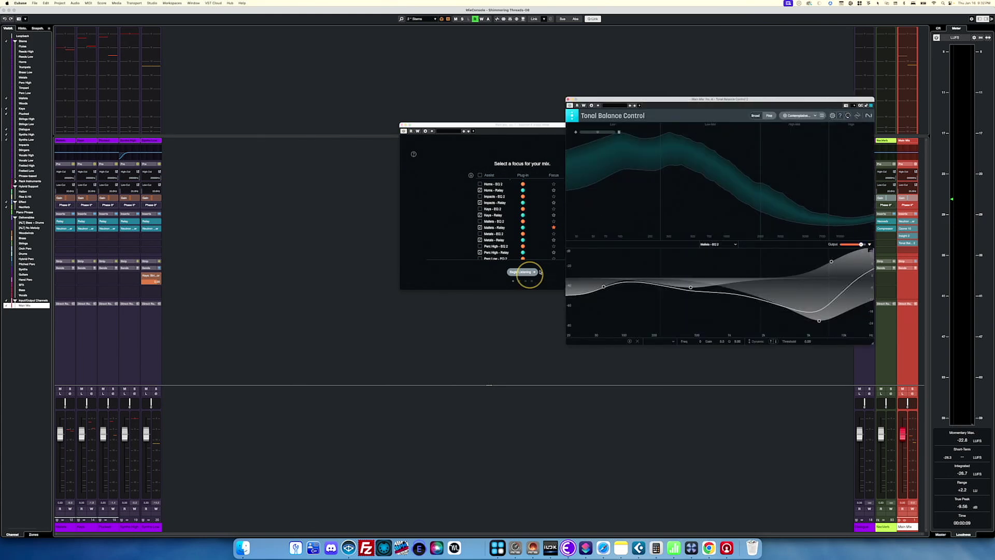
Review the genre targets and the custom target creation options in the Main Mix's Tonal Balance Control.
drag(742, 99, 546, 88)
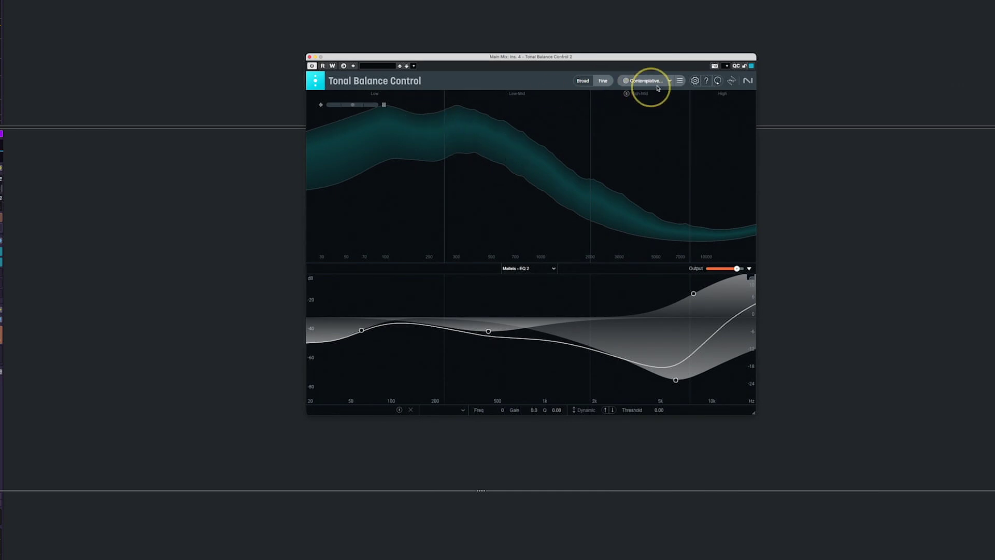
click(668, 81)
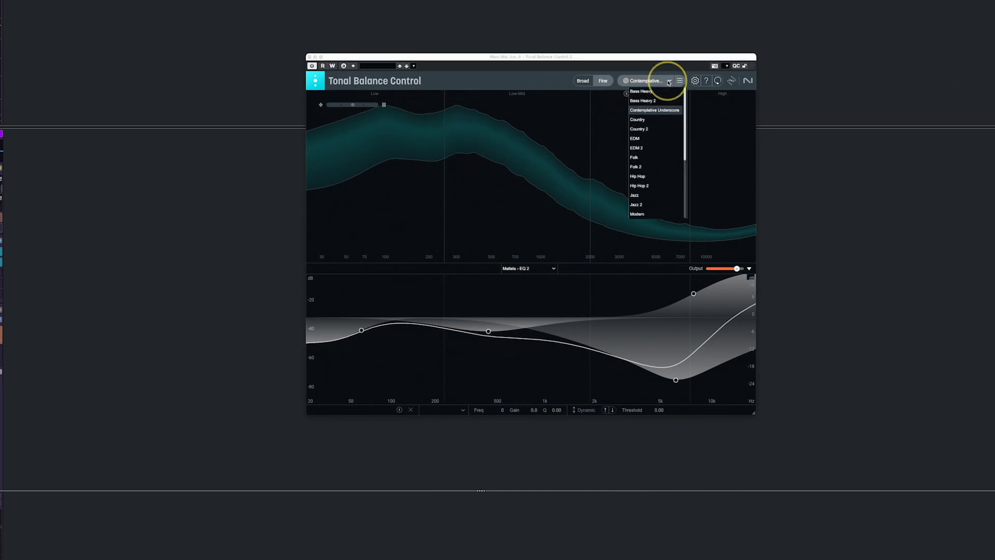
click(679, 81)
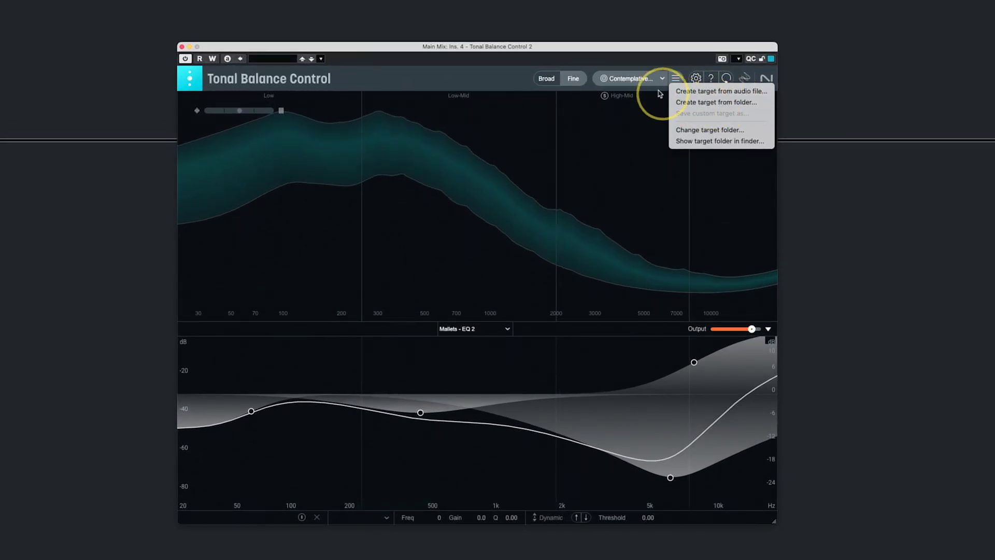
click(615, 45)
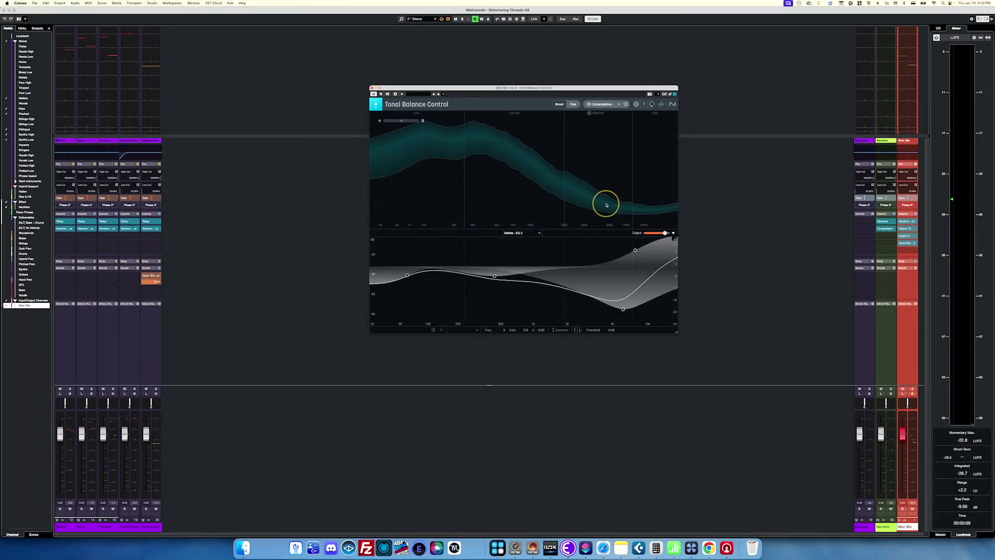
Play the mix against the Contemplative Underscore target in Tonal Balance Control, soloing the Low band and the Low-Mid band in turn.
key(space)
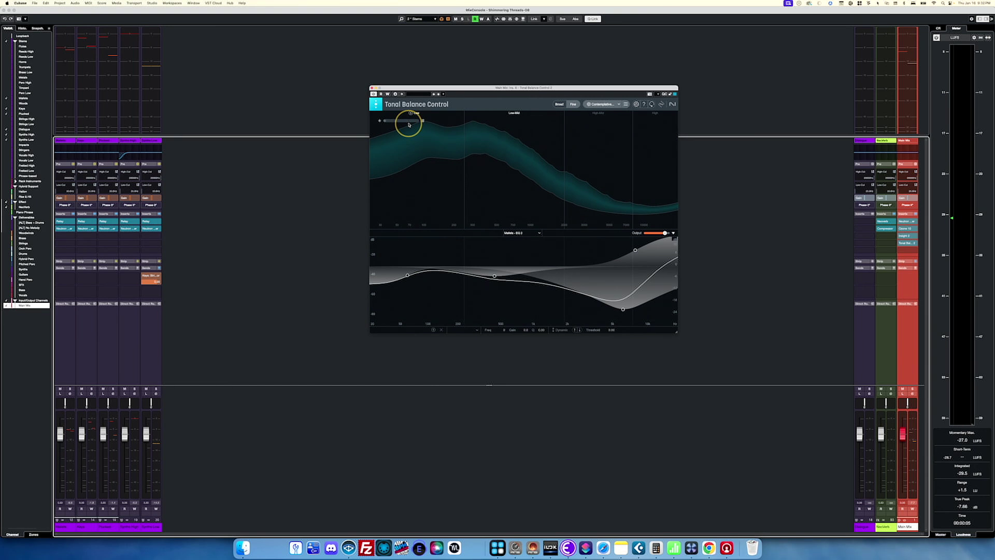
key(space)
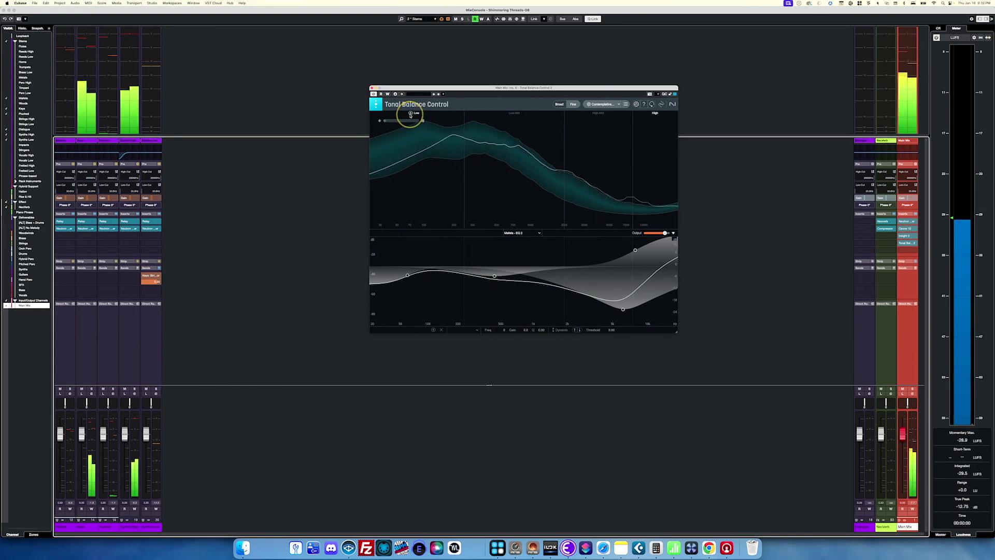
click(411, 113)
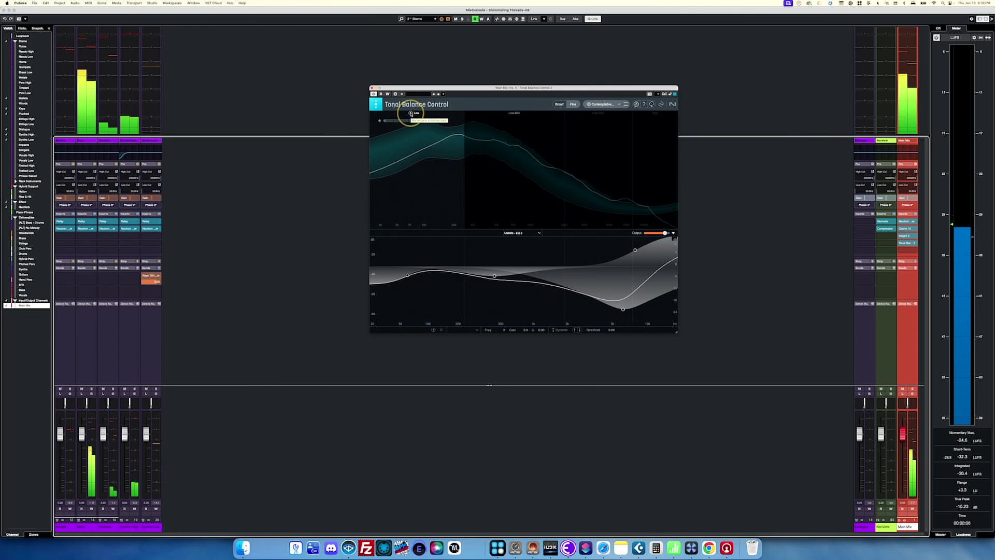
click(411, 113)
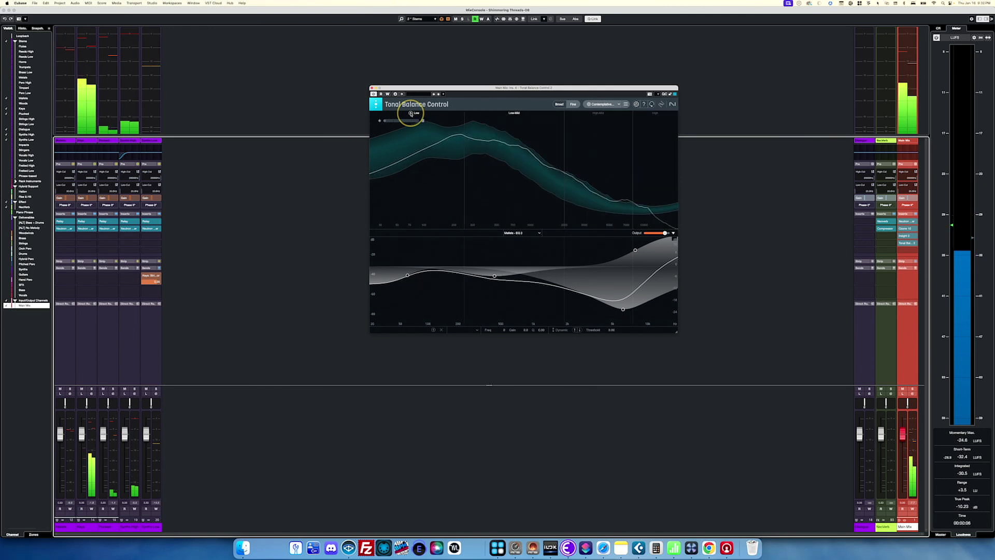
click(505, 113)
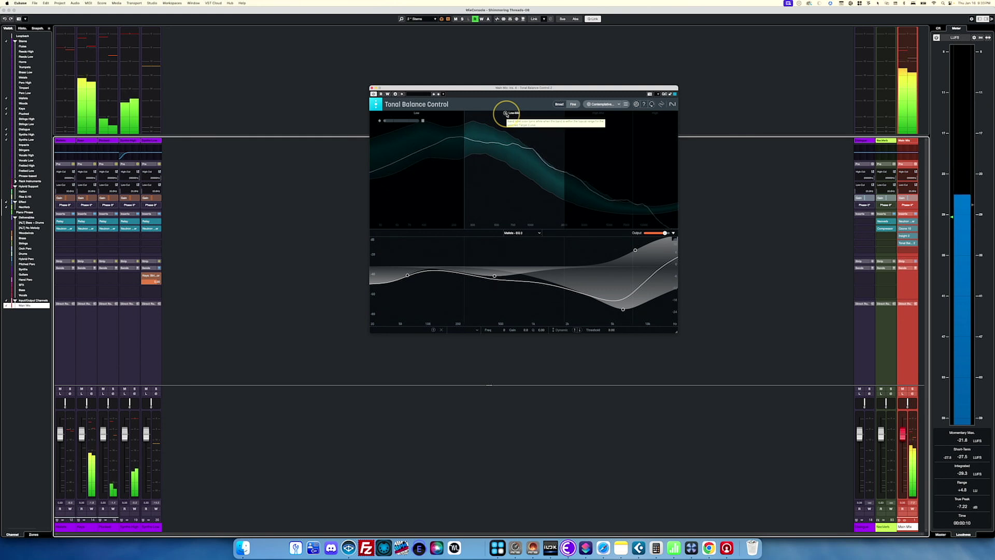
click(505, 113)
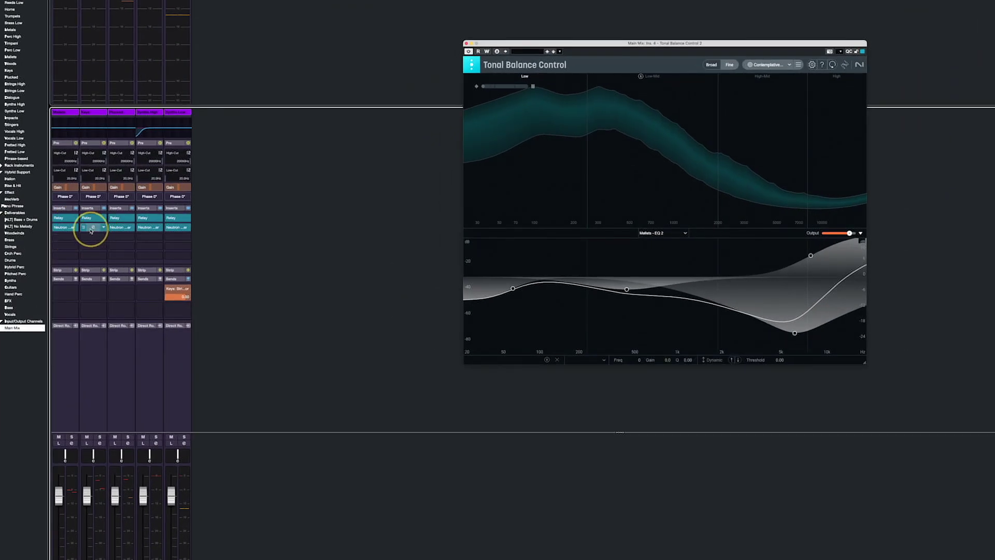
Open the Mallets channel's Neutron 4 Equalizer beside Tonal Balance Control and shift its second EQ band to about 441 Hz from Tonal Balance Control.
click(67, 228)
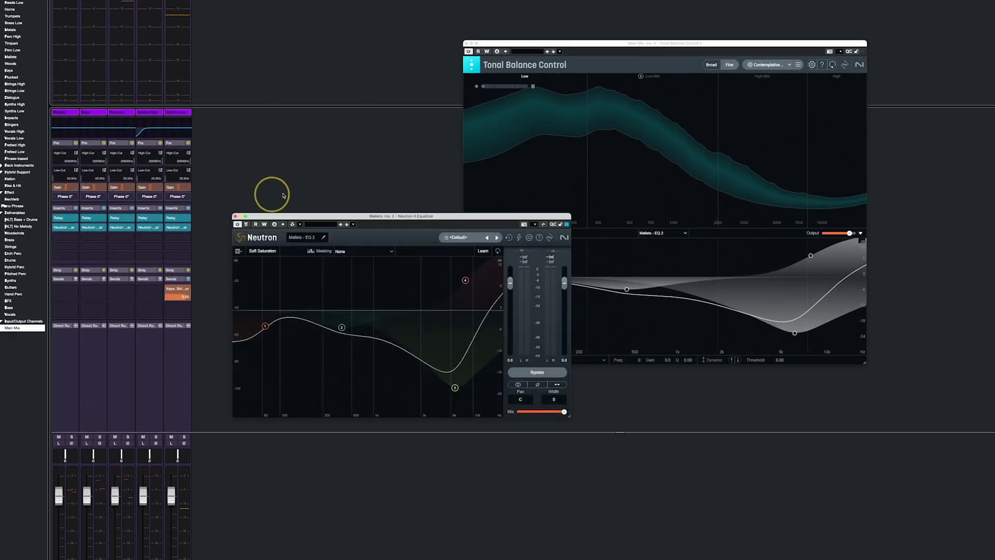
drag(355, 218, 240, 162)
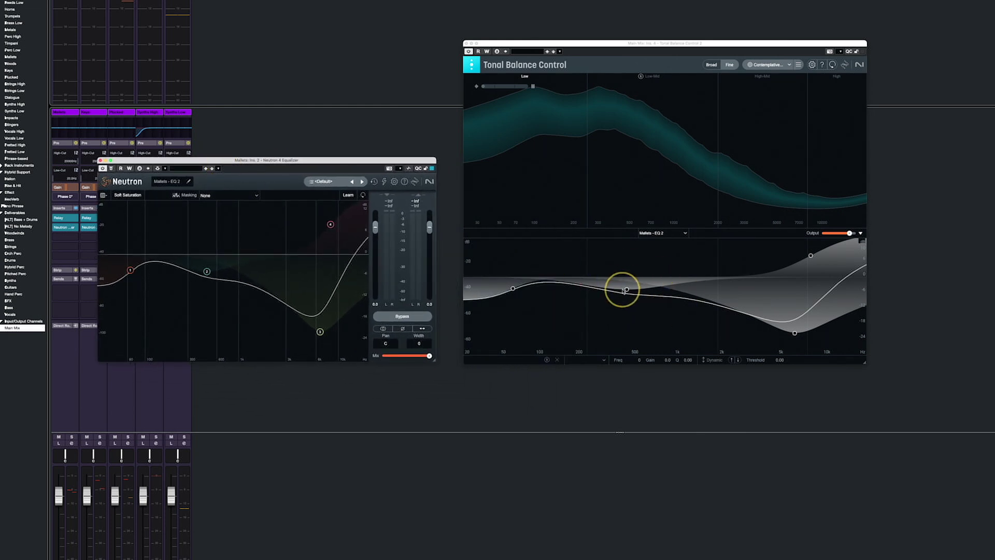
drag(627, 291, 623, 291)
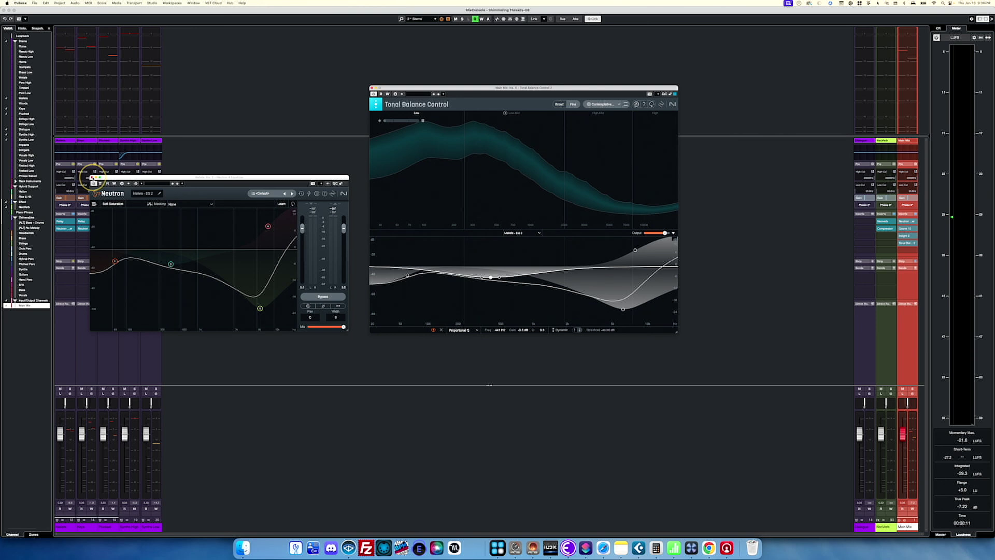
Close the Mallets Equalizer and play the mix in Tonal Balance Control, soloing the Low-Mid and High-Mid bands and browsing its channel EQ list.
click(92, 178)
click(158, 261)
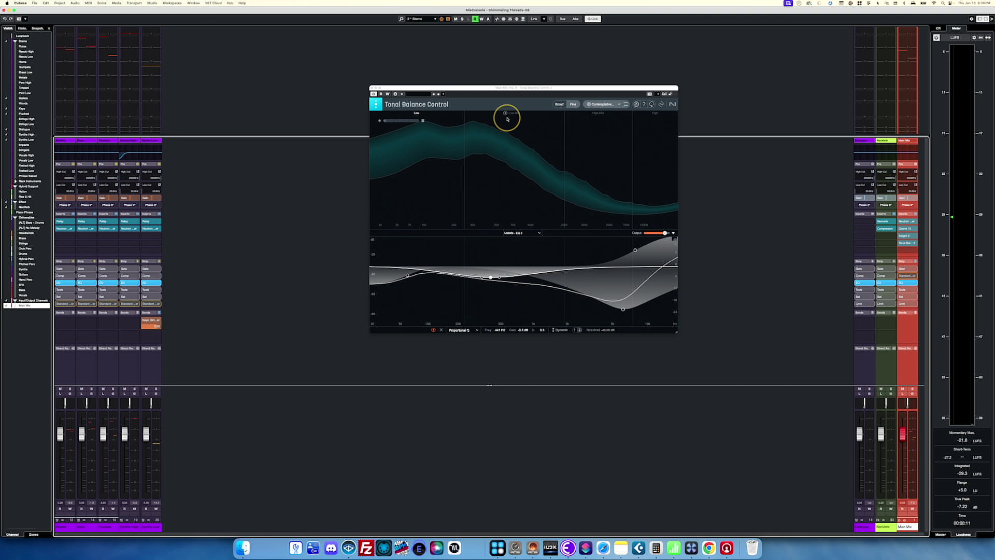
mouse_move(506, 113)
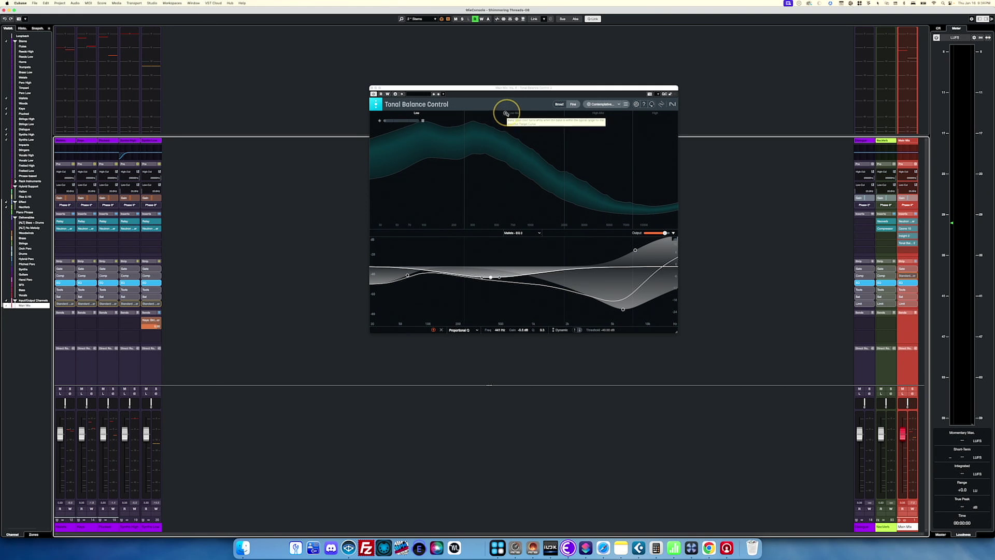
key(space)
click(505, 114)
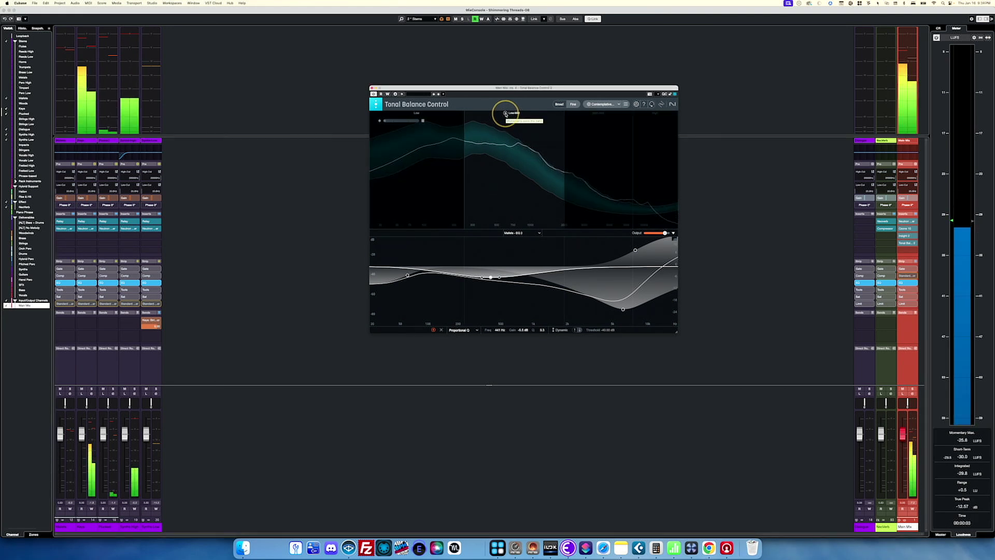
click(521, 233)
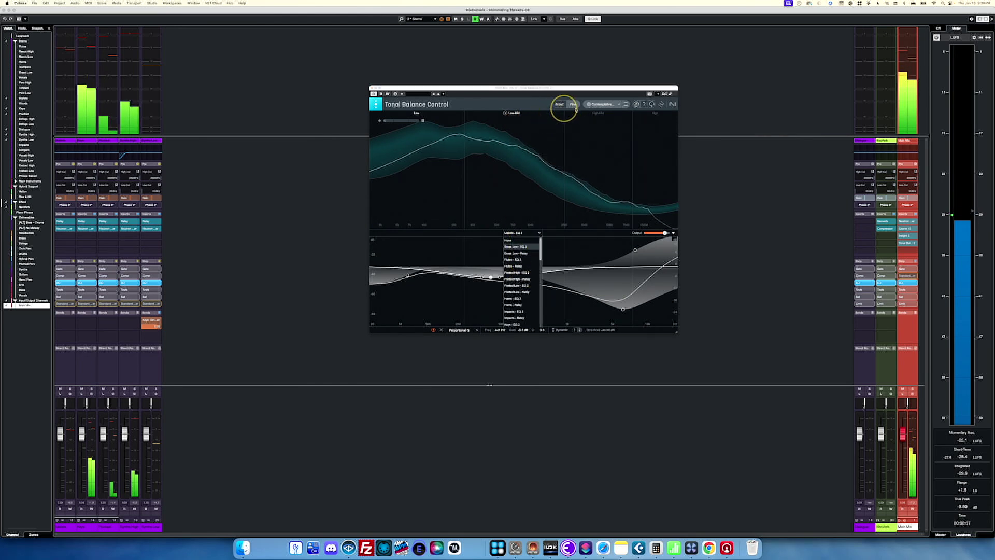
click(597, 113)
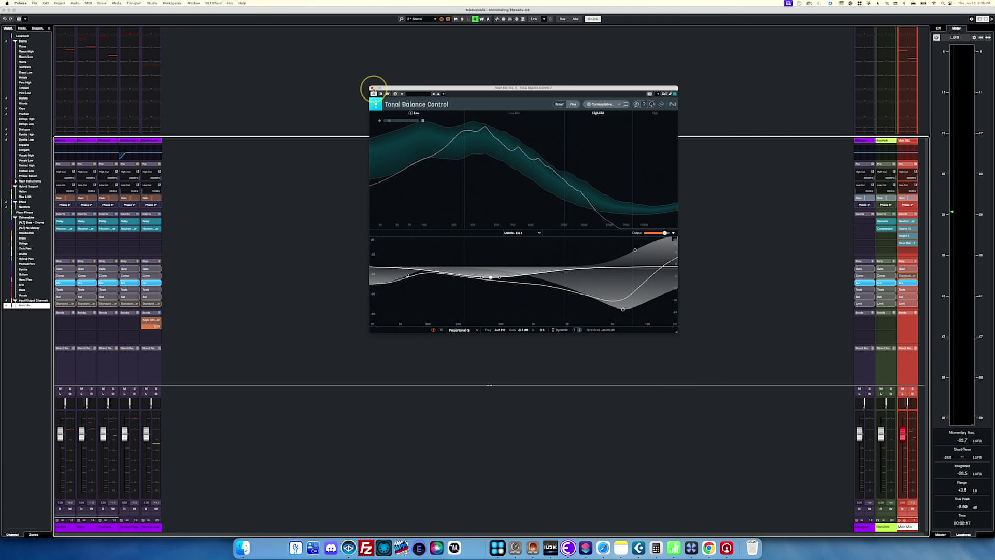
Close the Tonal Balance Control and Visual Mixer windows to clear the MixConsole.
click(372, 88)
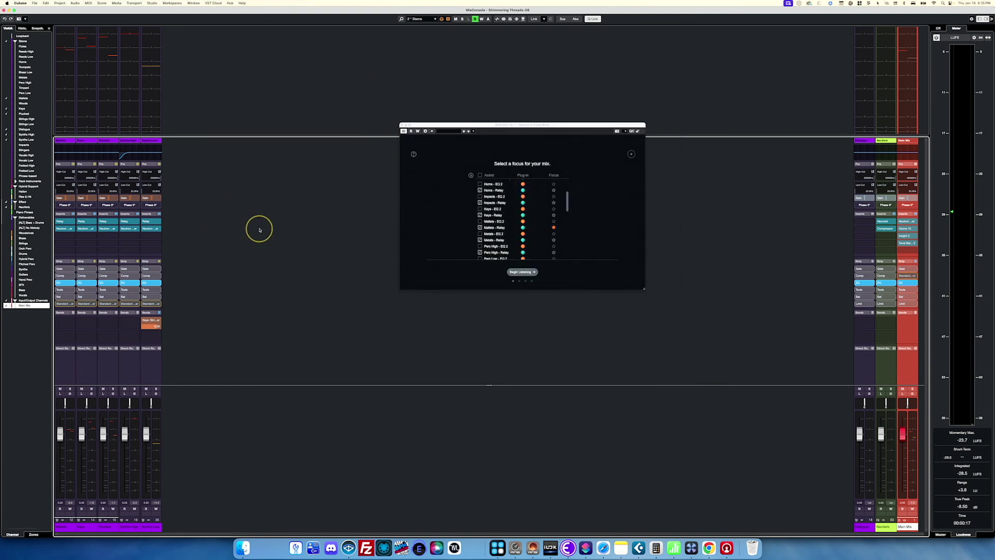
click(402, 125)
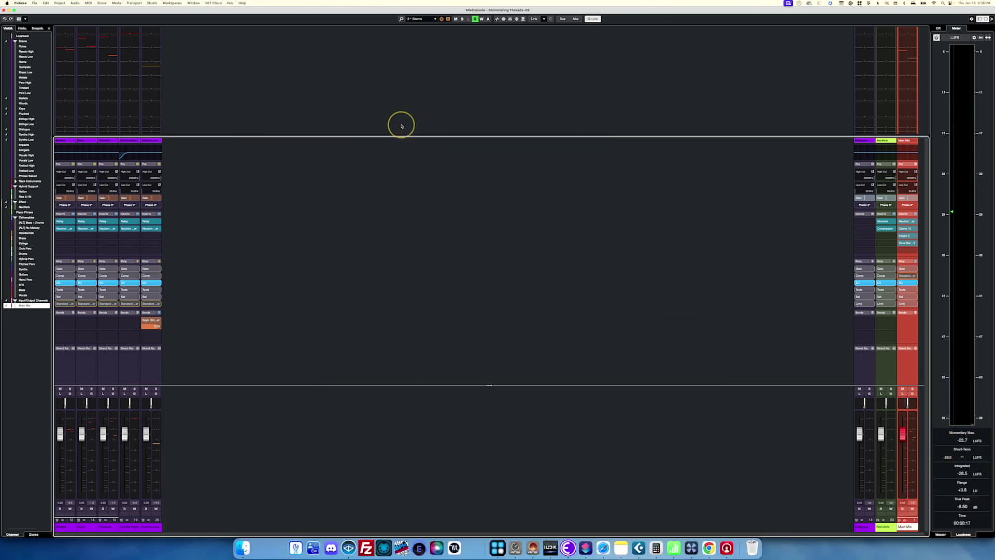
key(super+Tab)
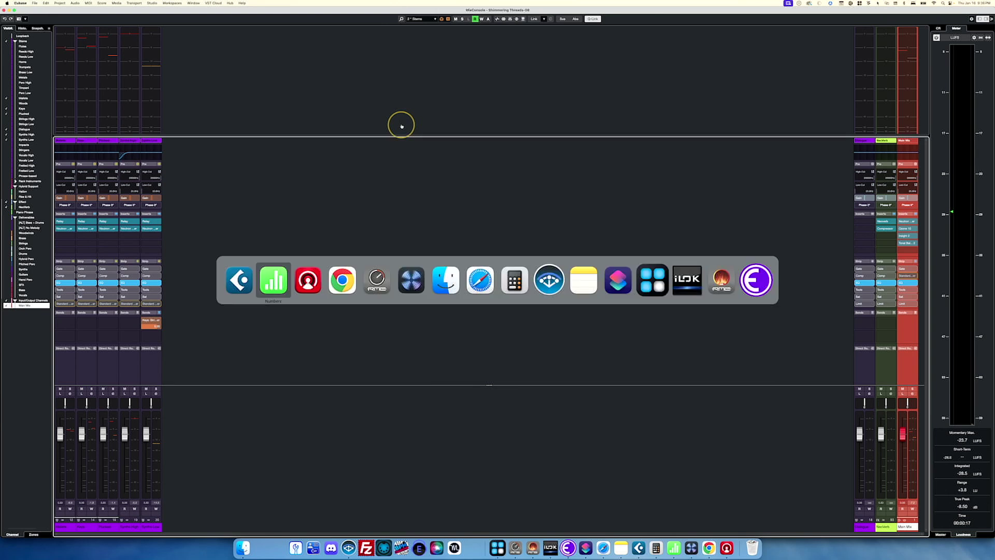
key(Escape)
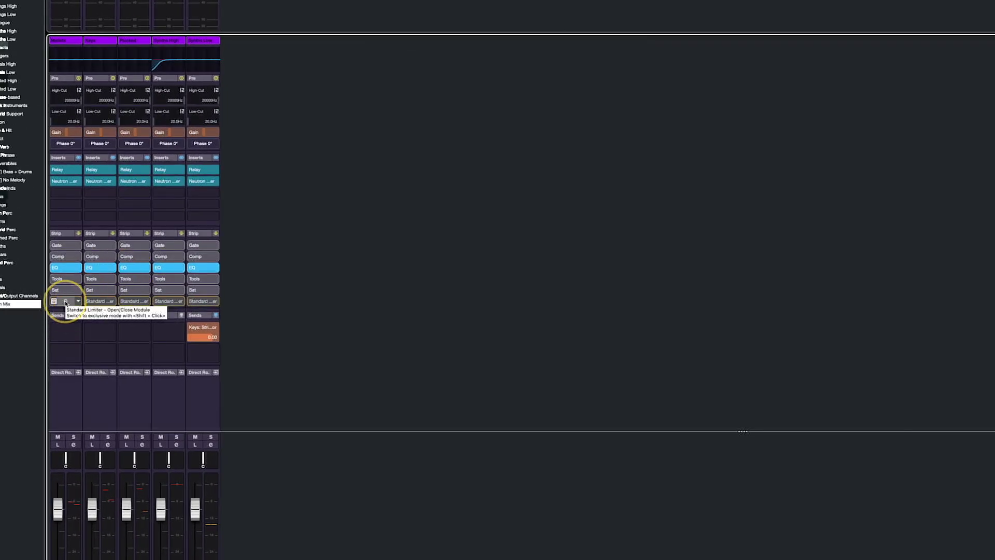
Activate the channel strip on Synths Low, then select the Mallets through Synths Low channels and activate their strips with the Standard Limiter.
click(216, 233)
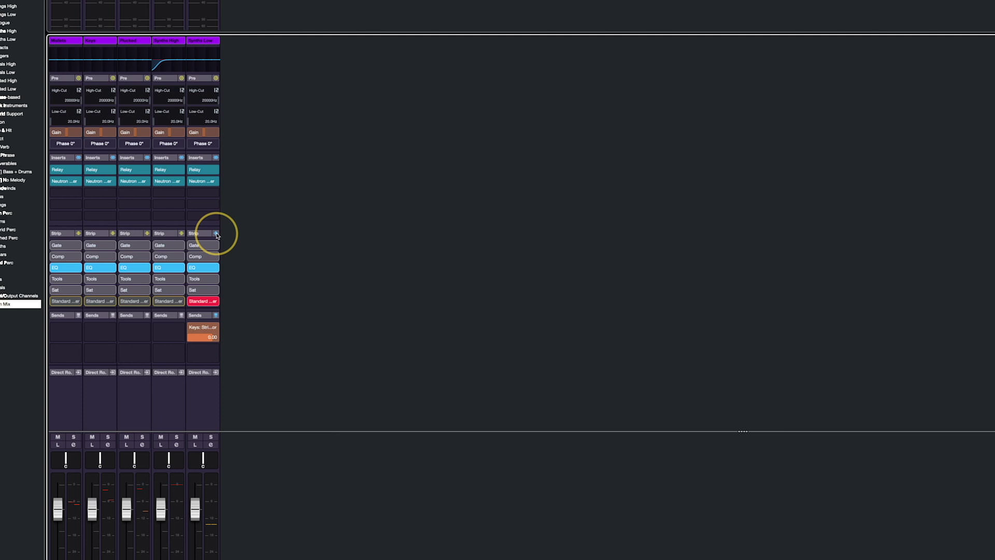
click(202, 384)
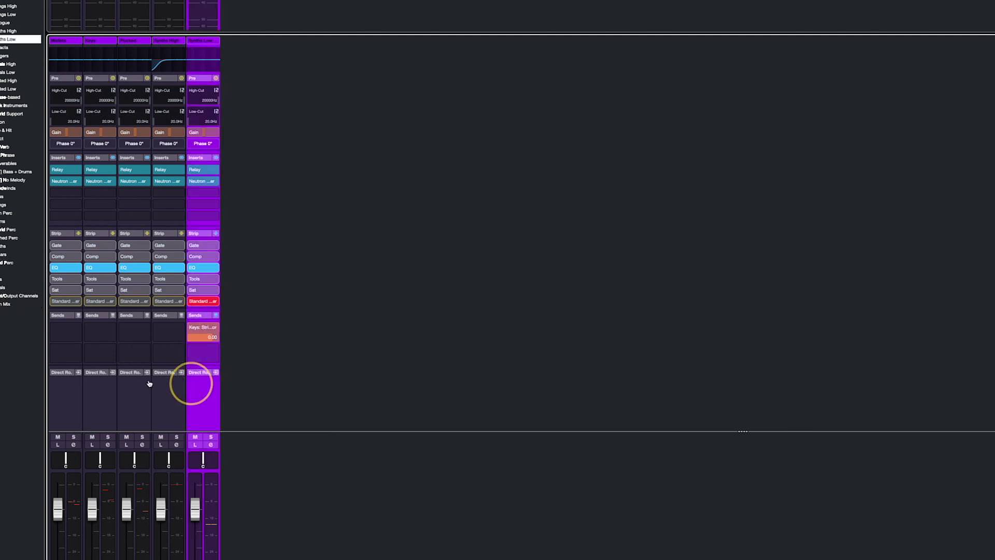
shift+click(76, 391)
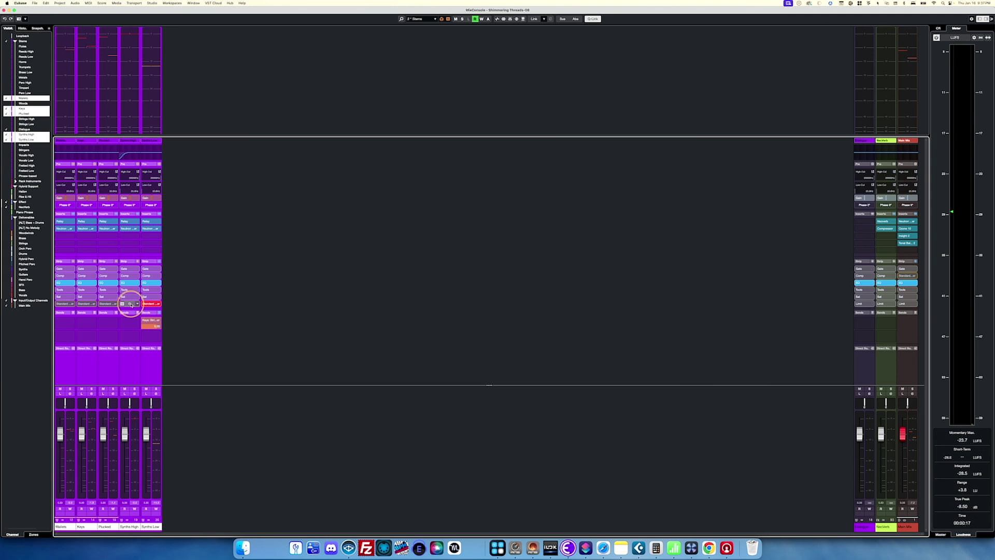
click(138, 263)
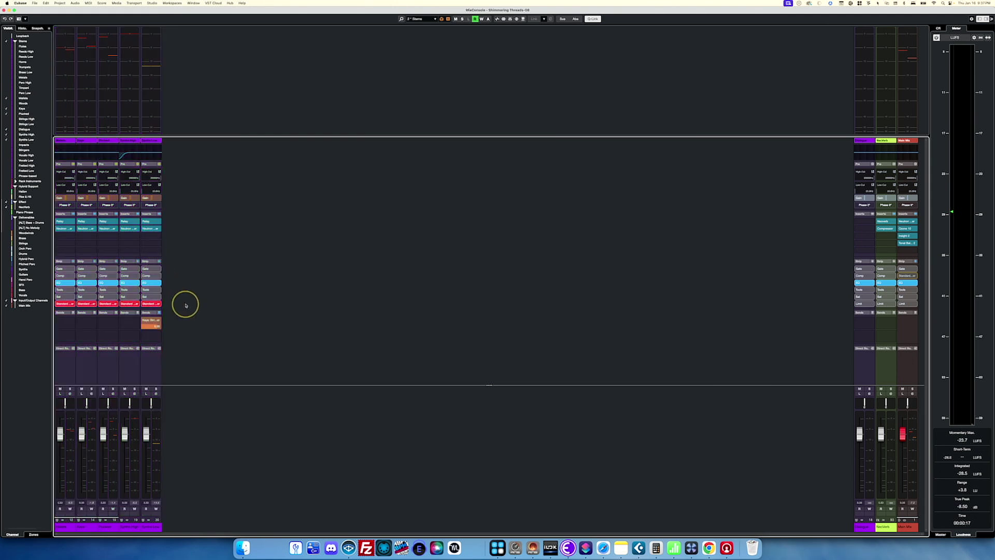
Open the Standard Limiter on Synths Low, inspect its Output control and close it.
click(151, 304)
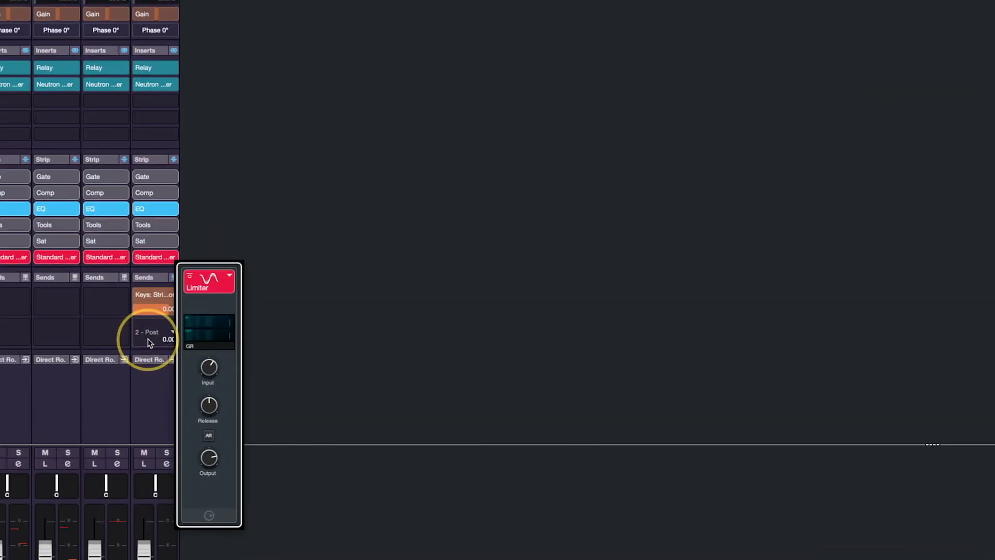
mouse_move(210, 466)
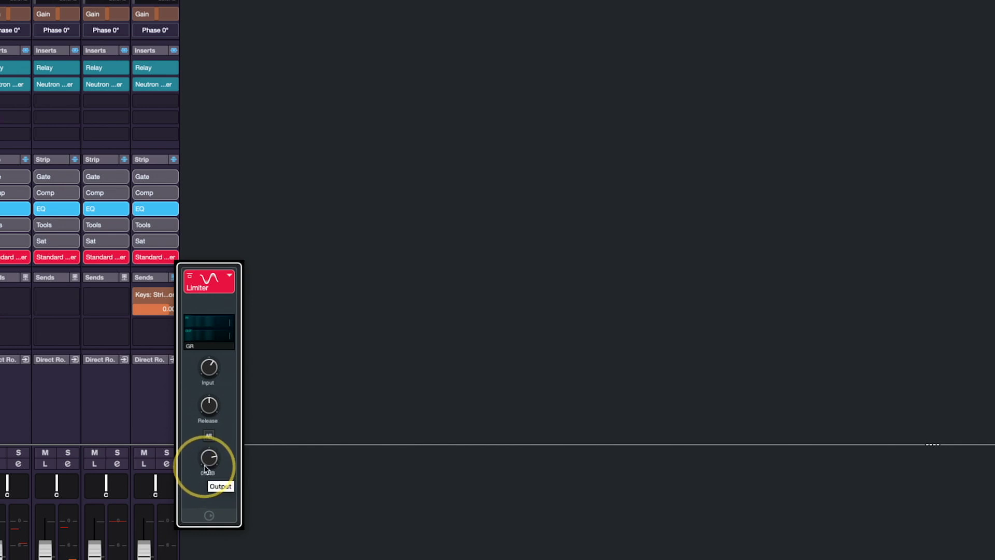
click(284, 337)
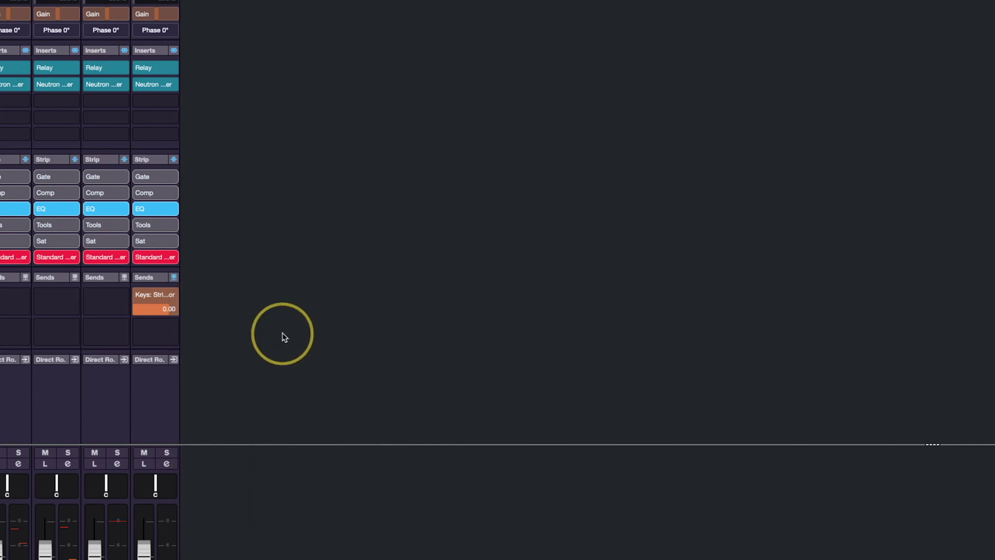
Select the Mallets through Synths Low channels and review the Input and Release controls in the Synths Low limiter.
click(164, 391)
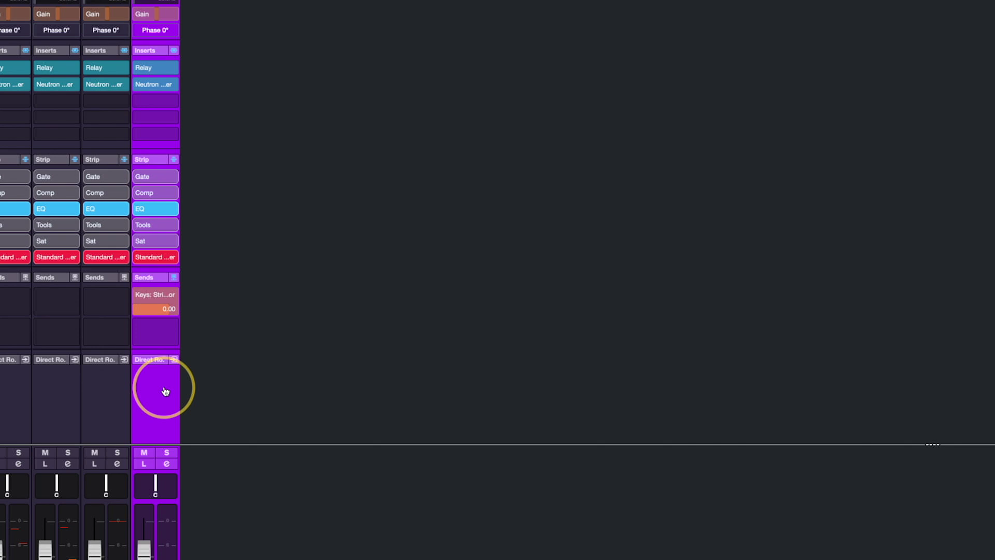
shift+click(68, 366)
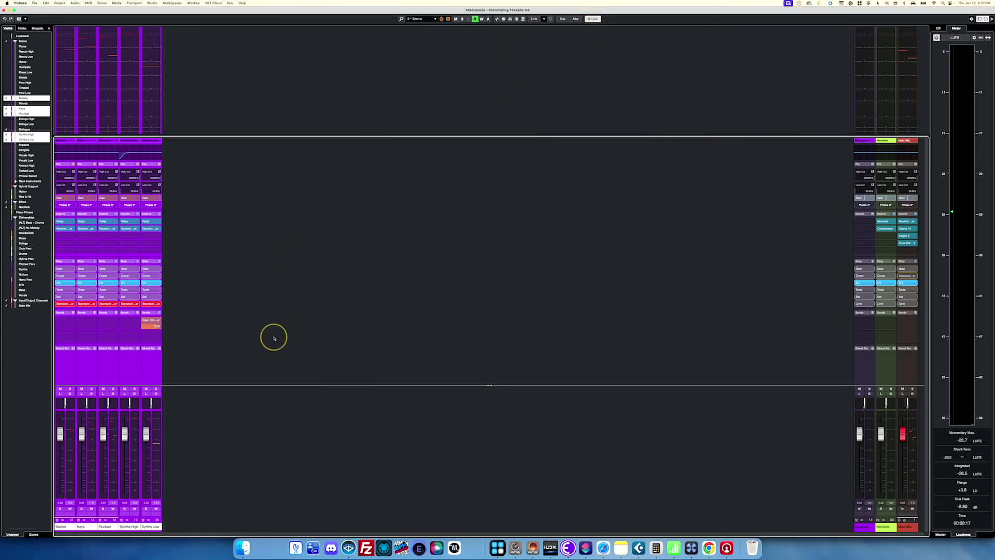
click(150, 303)
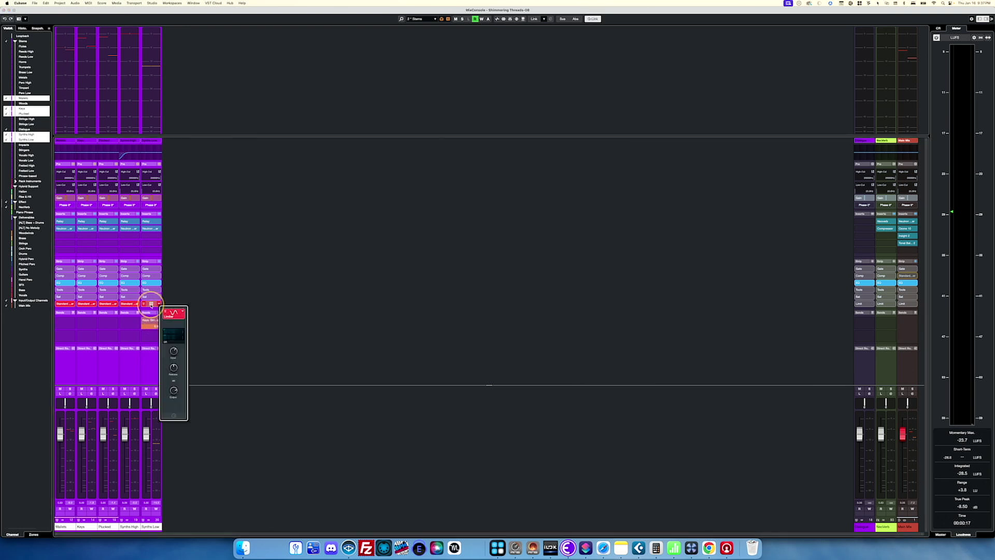
mouse_move(175, 370)
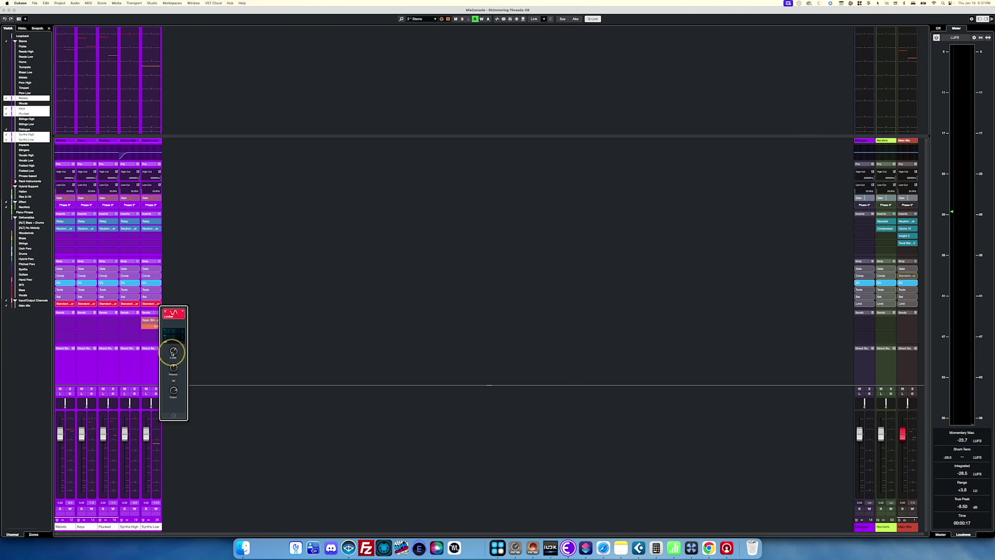
mouse_move(172, 359)
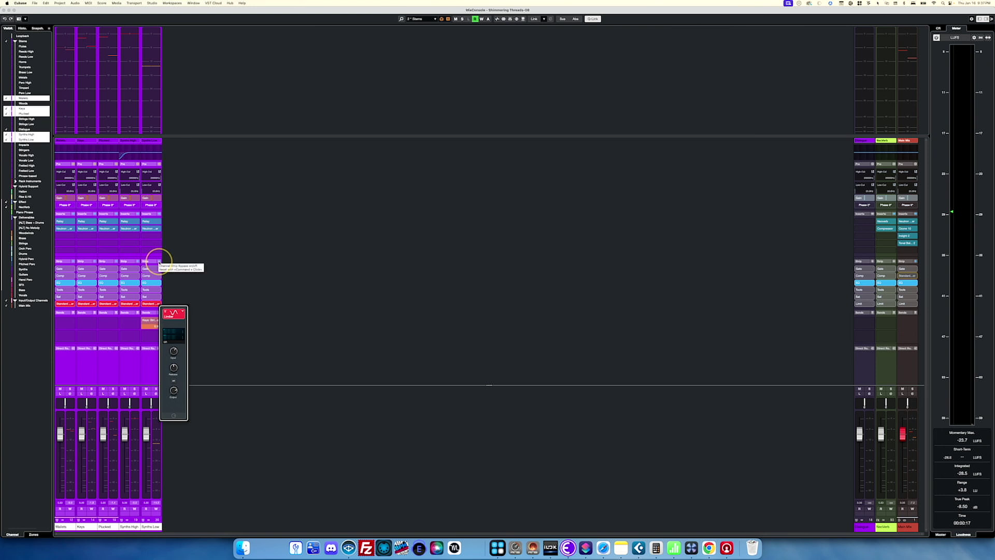
Bypass the strips on the five selected stems, play the mix, and reactivate the strips to compare loudness with and without the limiters.
click(159, 261)
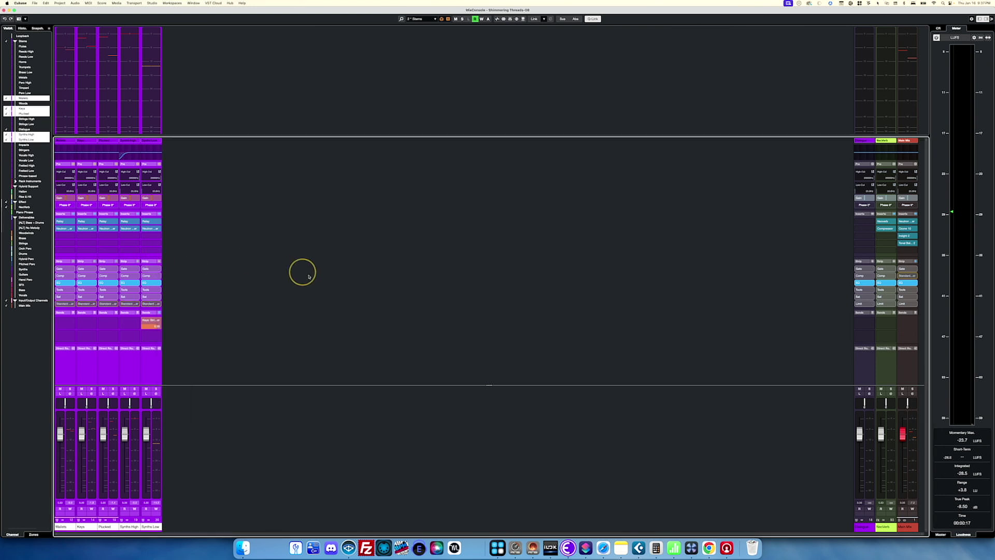
key(space)
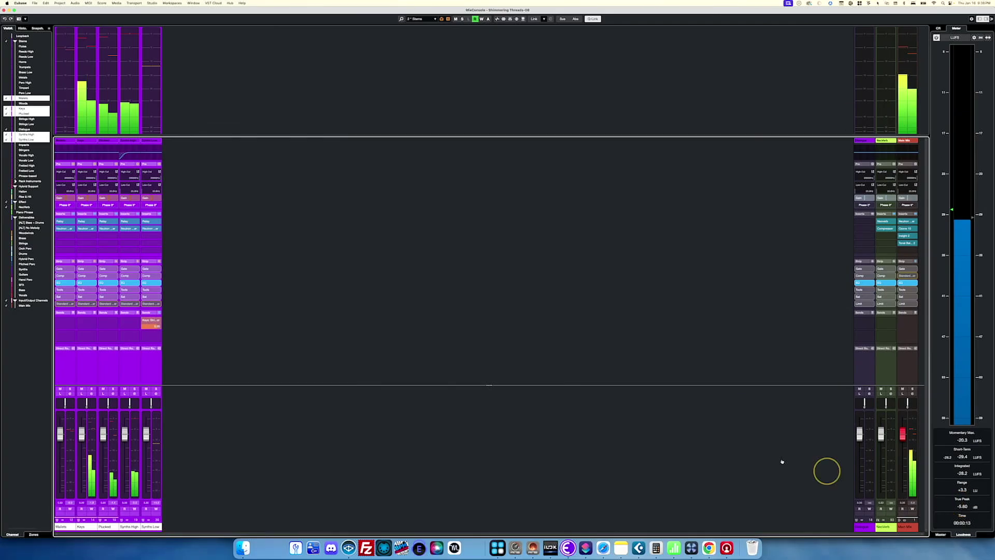
click(159, 262)
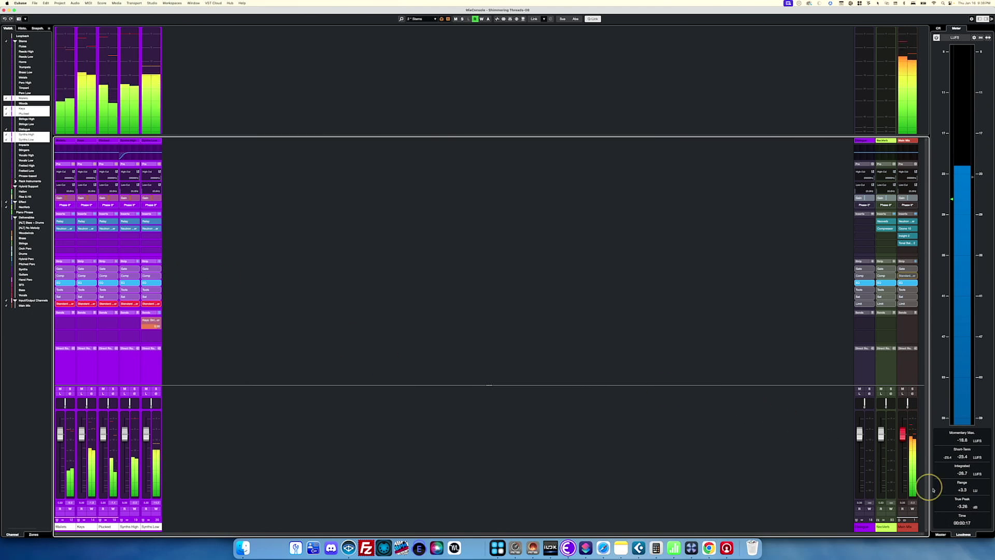
click(980, 492)
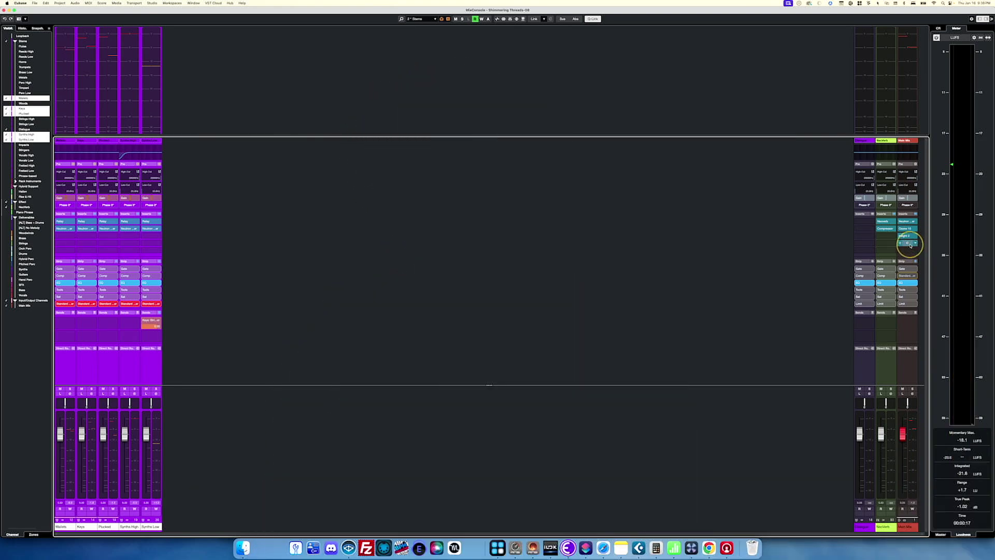
Open Tonal Balance Control and Insight 2 on the Main Mix, play the mix to check its spectrum and loudness history, and close Insight.
click(907, 243)
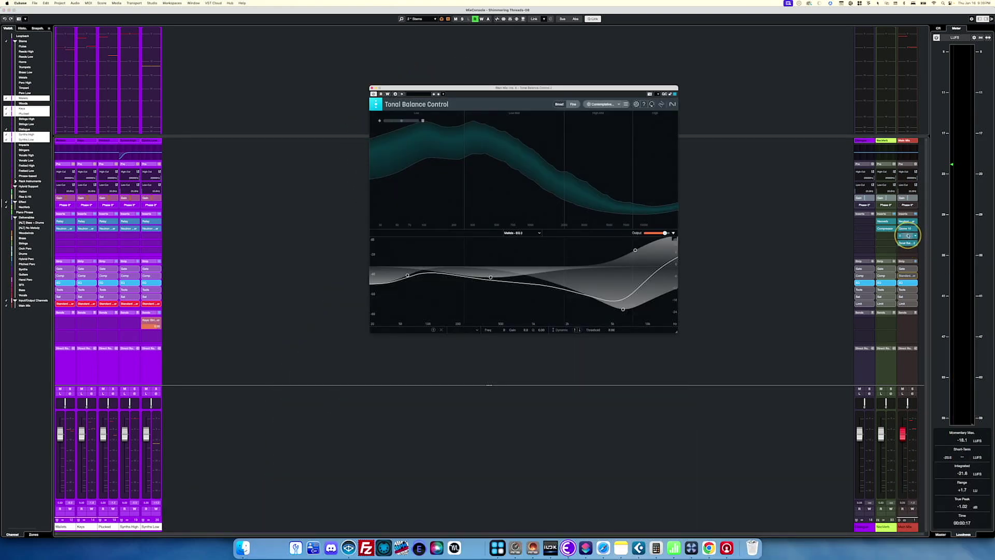
click(908, 236)
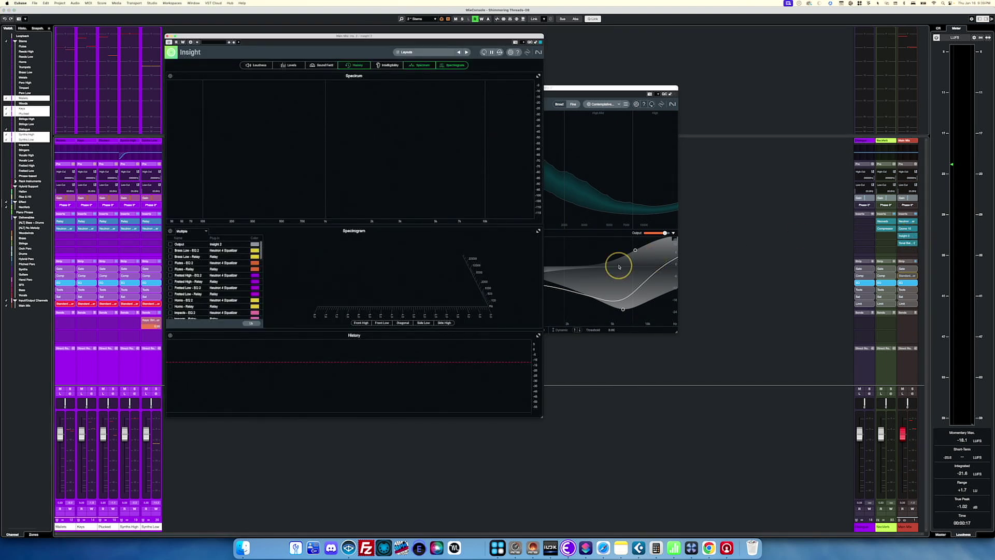
key(space)
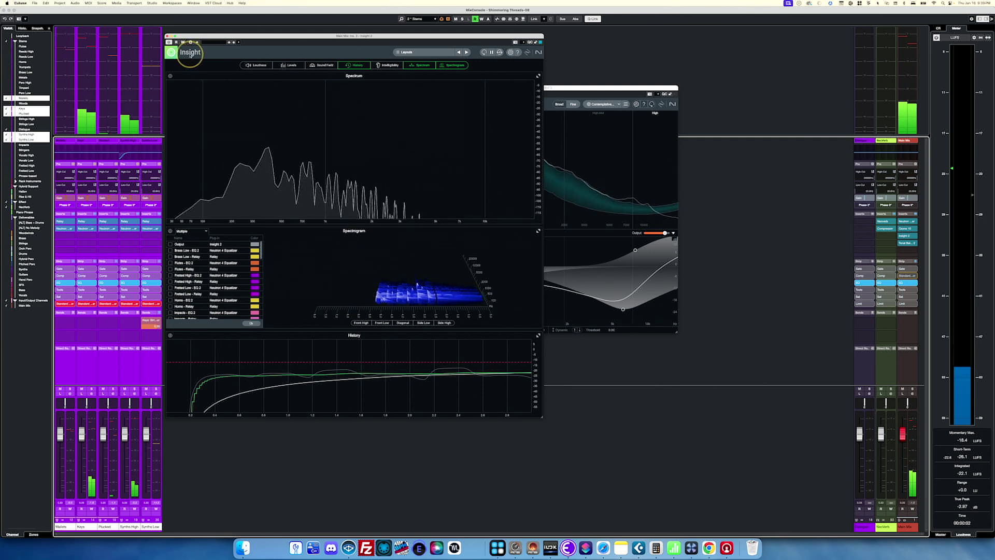
click(167, 36)
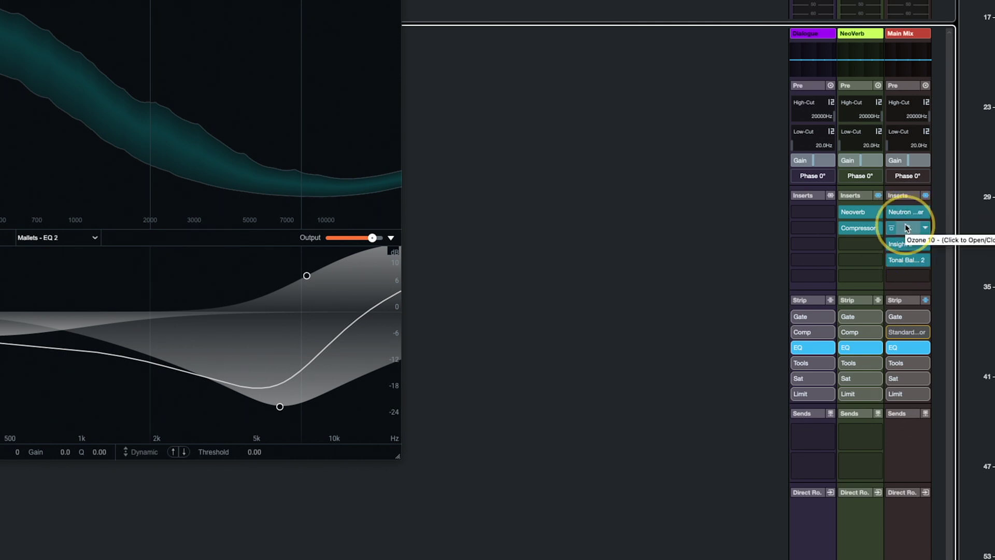
Open Ozone 10 on the Main Mix, remove Equalizer 1, and learn the Maximizer threshold for the -16.0 LUFS target.
click(906, 228)
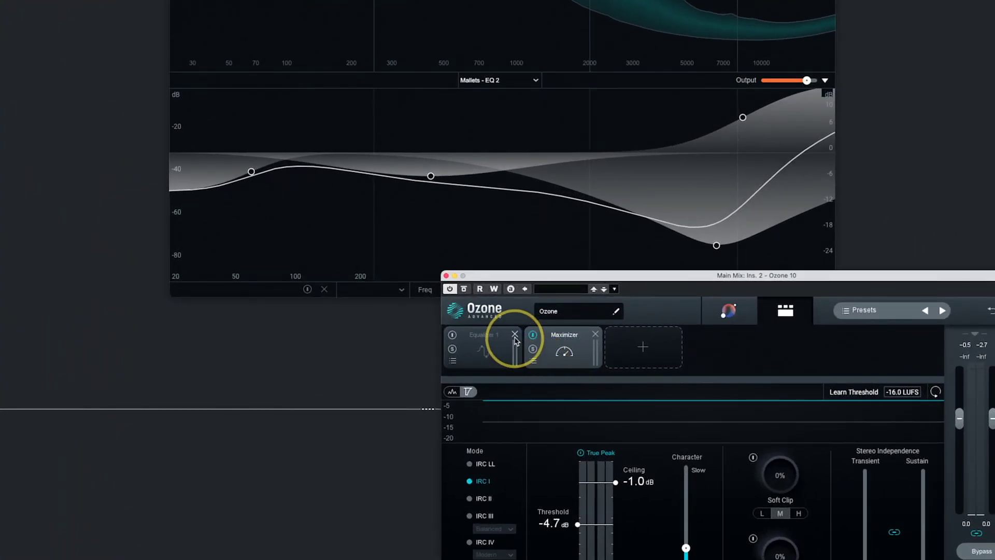
click(515, 335)
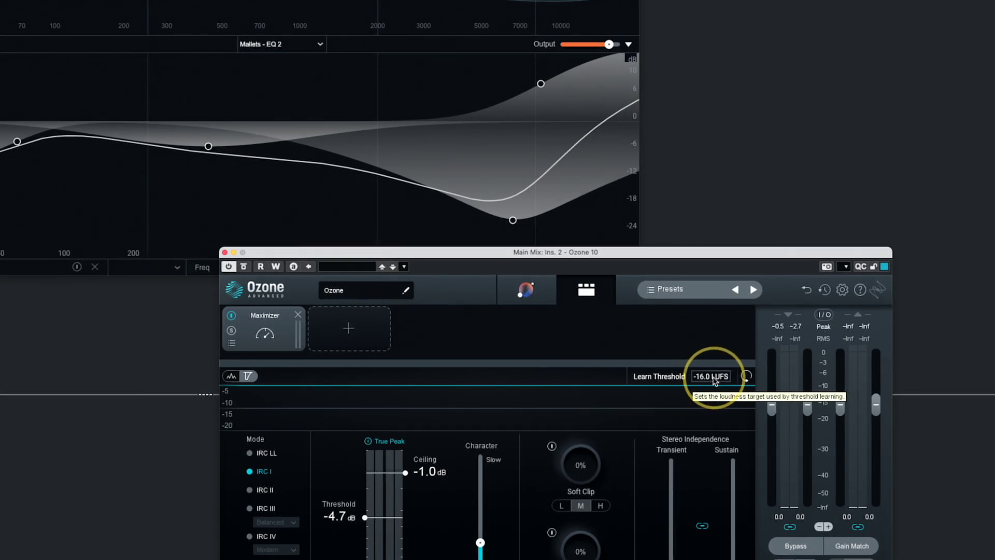
click(662, 377)
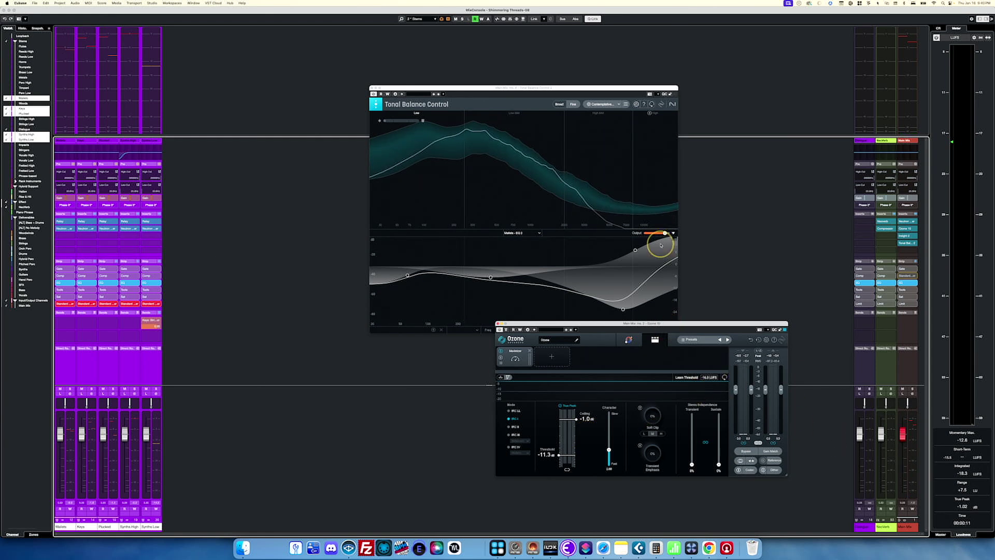
Switch to iZotope RX 10 and preview Shimmering Threads (LUFS).wav through Insight 2's Sound Field.
key(super+Tab)
key(super+Tab)
key(super+Tab)
key(super+Tab)
key(super+Tab)
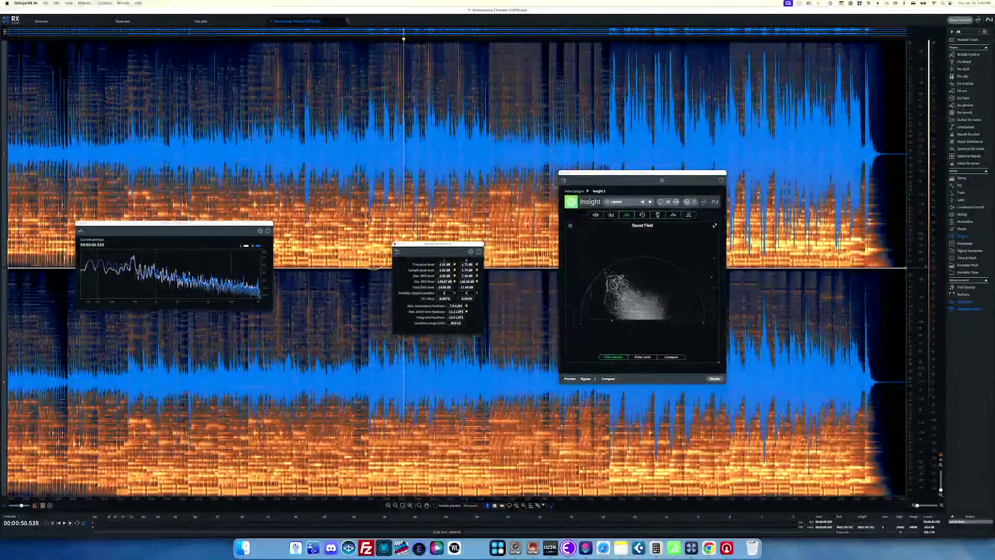
click(324, 263)
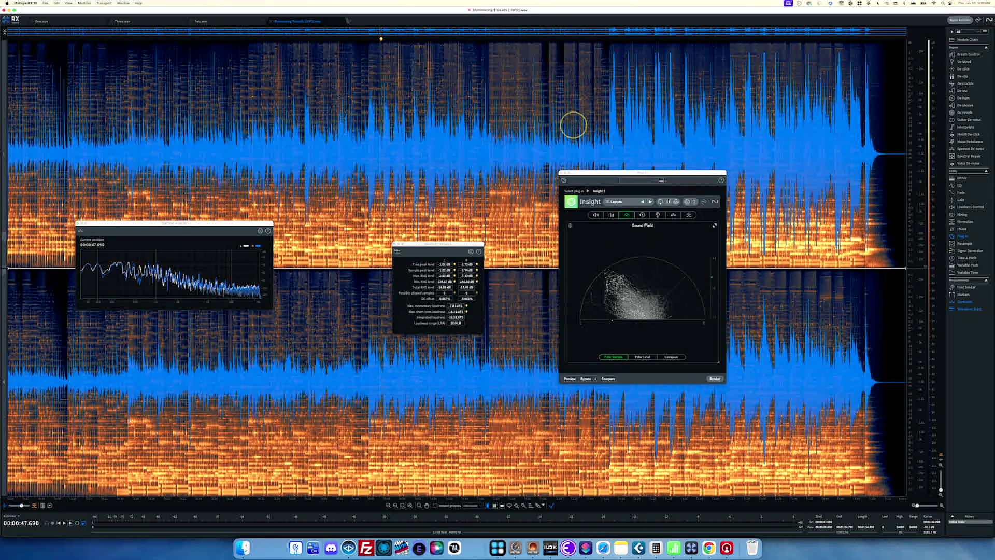
click(570, 378)
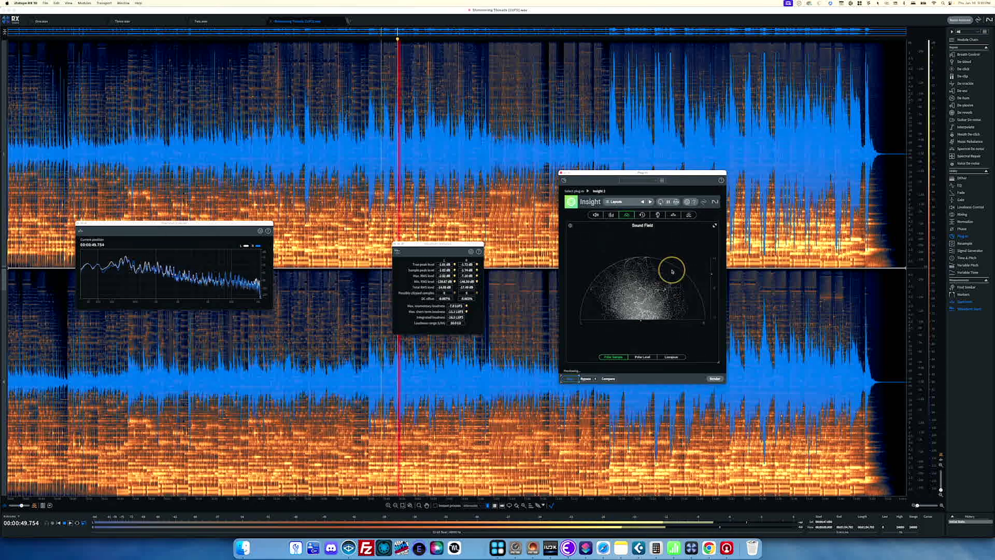
Stop the preview in RX, switch back to Cubase, and allow the project to run at the different sample rate.
key(space)
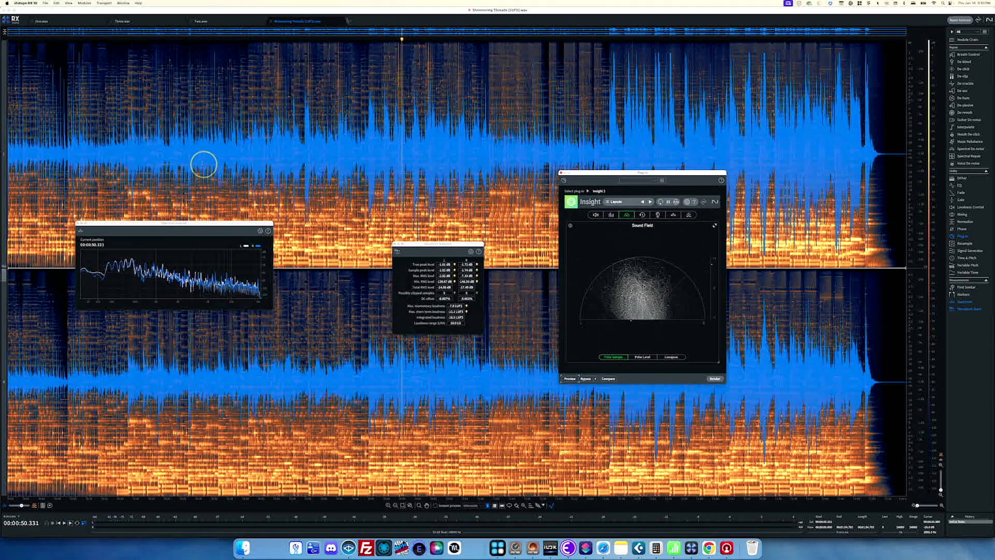
key(super+Tab)
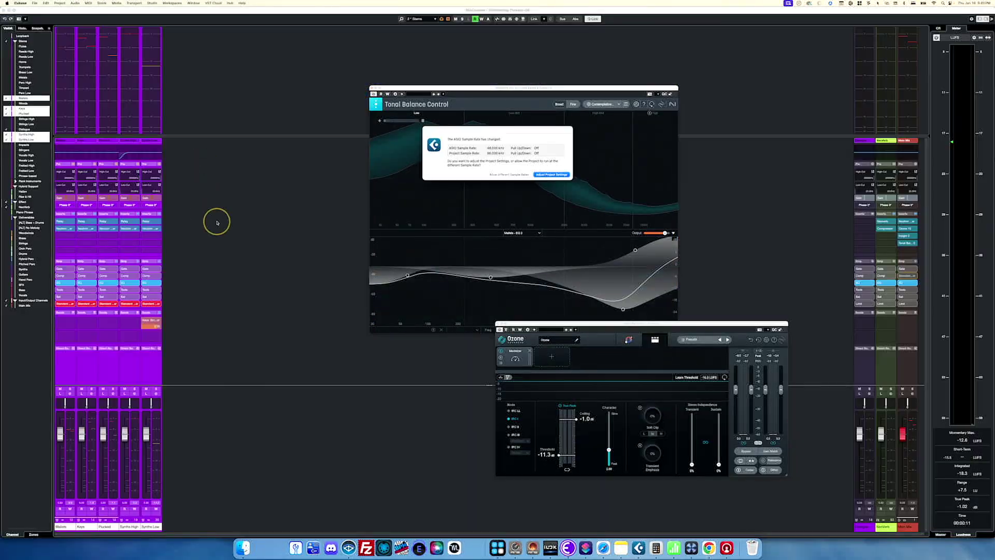
click(495, 175)
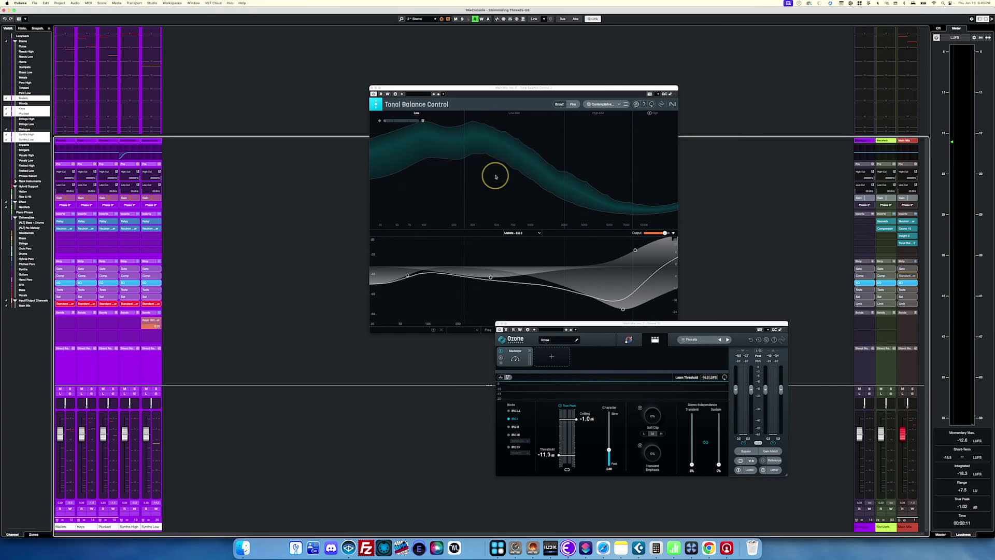
Open the project setup, check the sample rate choice under the record file format, and confirm the settings.
click(61, 4)
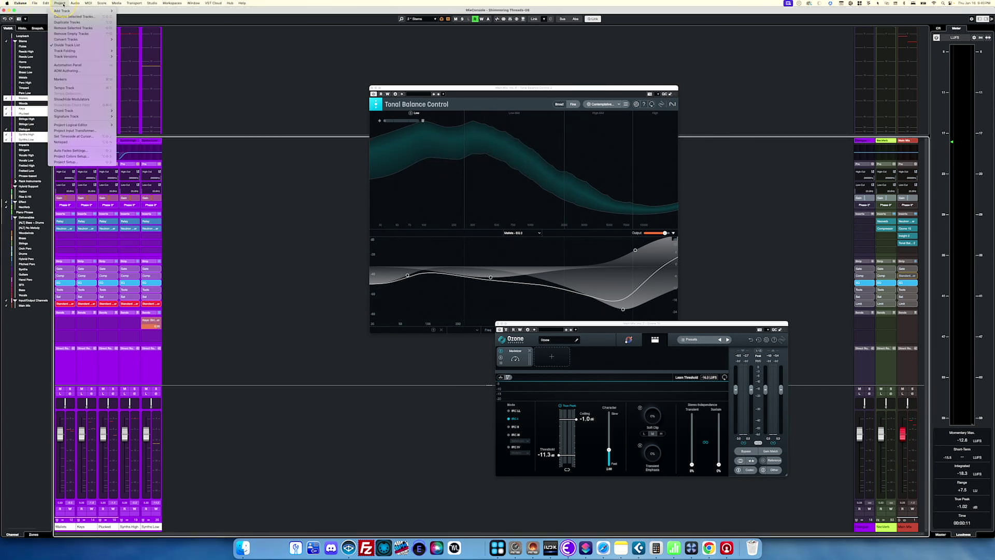
click(76, 162)
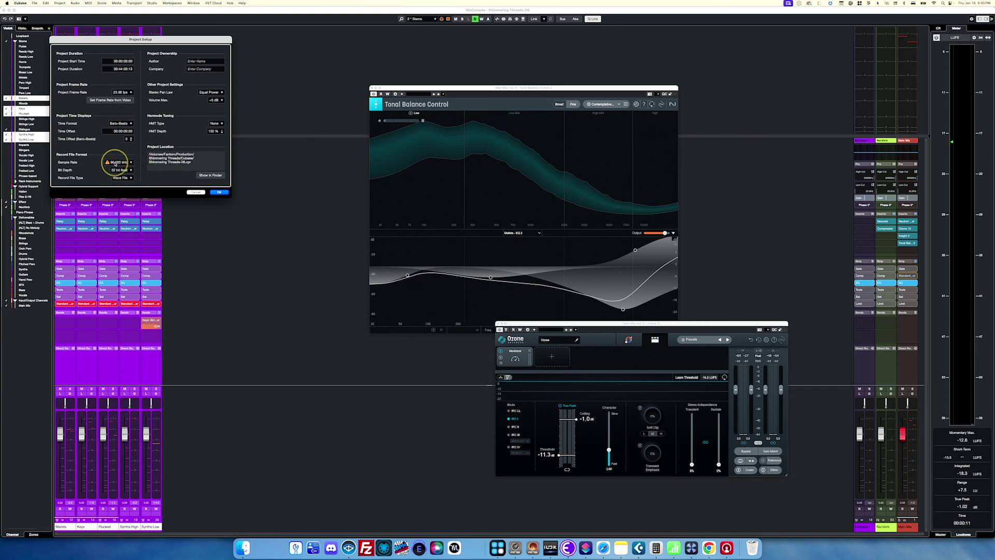
click(115, 162)
click(116, 162)
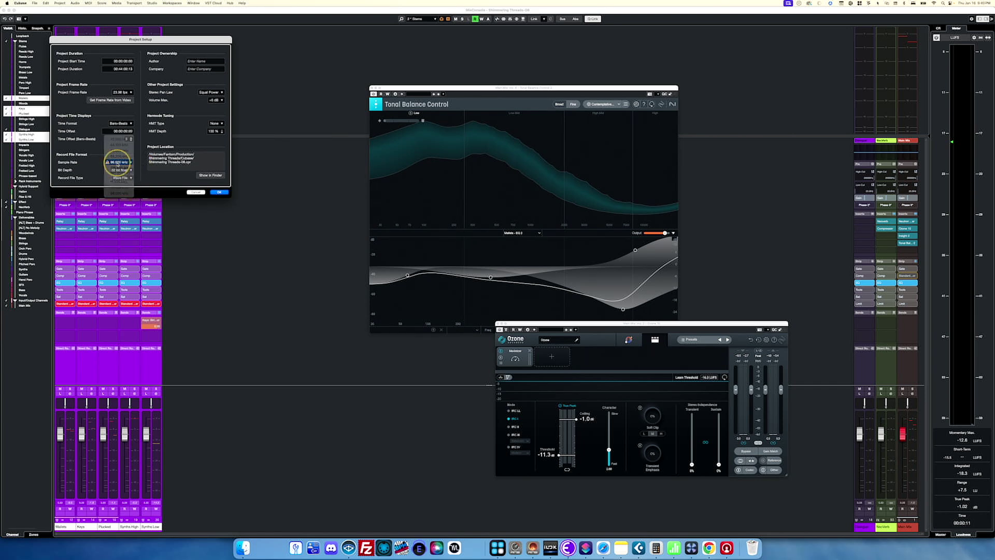
click(219, 192)
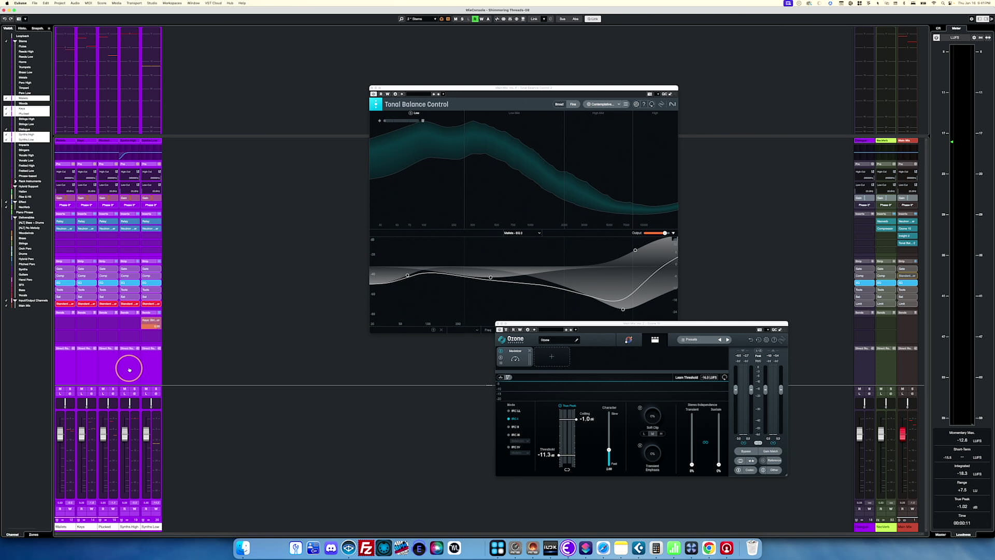
Play the mix and solo the five linked stems together, toggling their mute and solo states.
key(space)
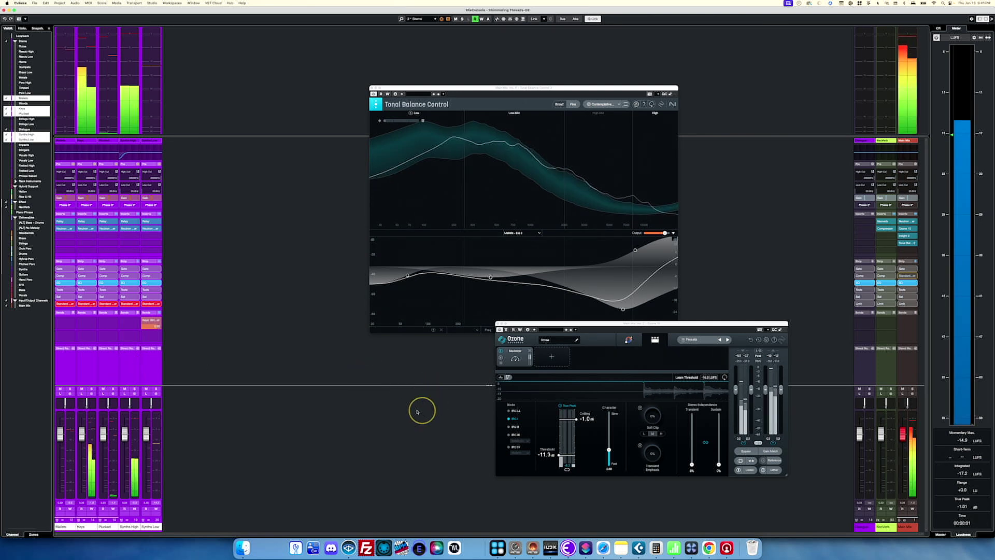
click(60, 388)
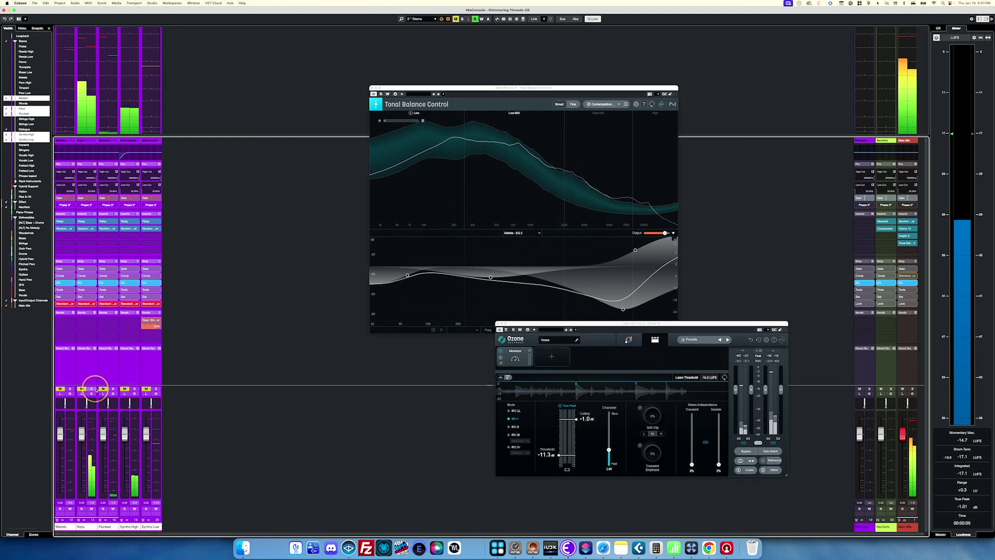
click(103, 388)
click(89, 388)
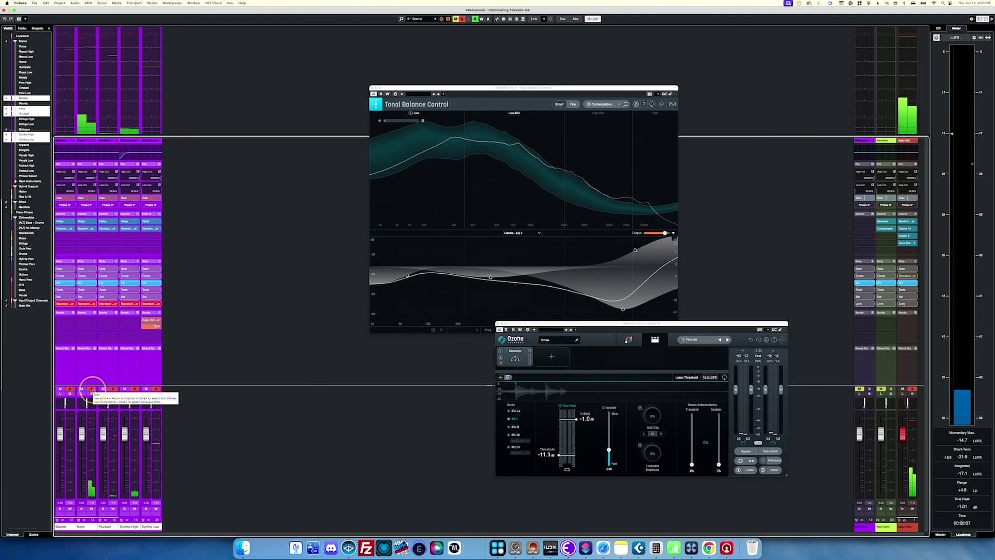
click(89, 388)
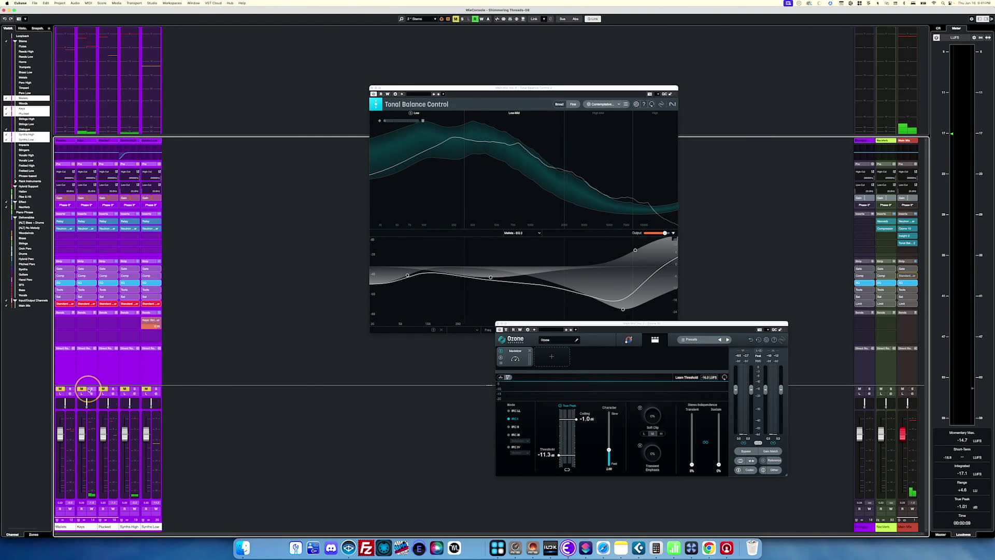
click(89, 388)
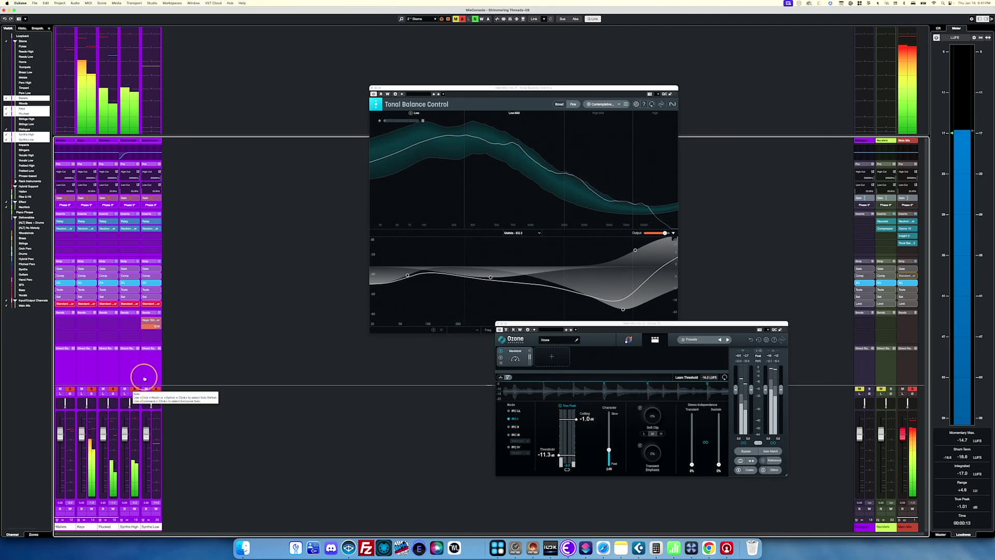
Turn off Q-Link and audition the mix with Keys and Synths High taken out of solo and put back in.
click(593, 18)
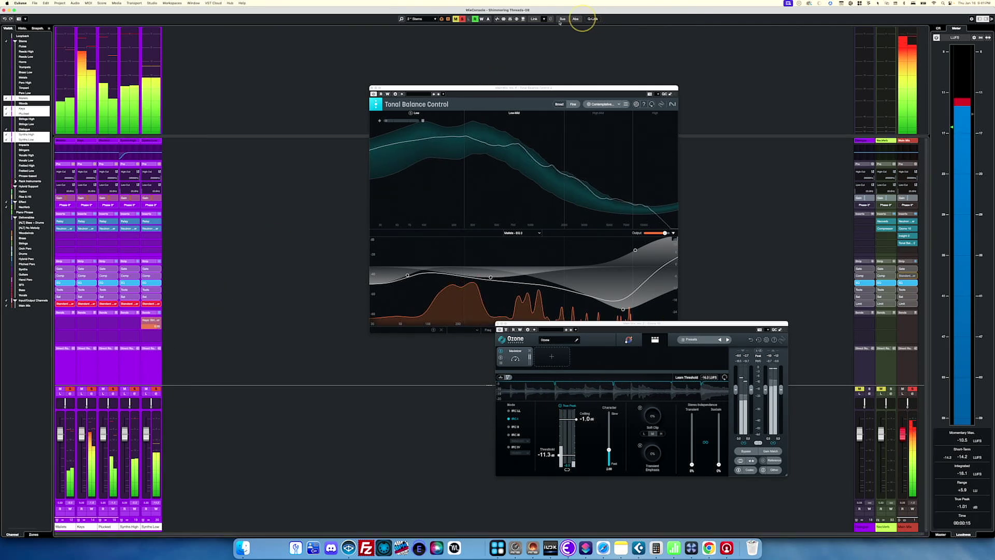
click(92, 389)
click(134, 388)
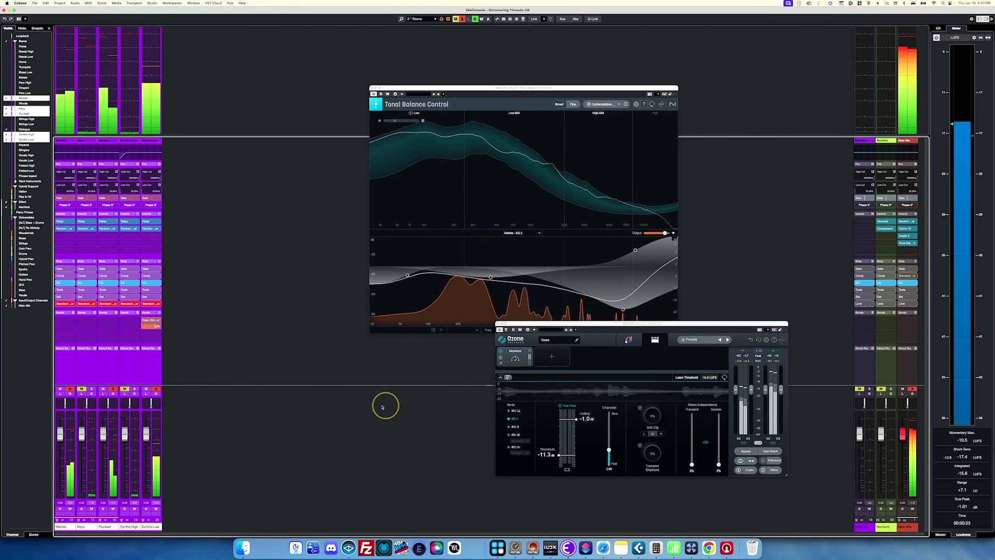
click(125, 389)
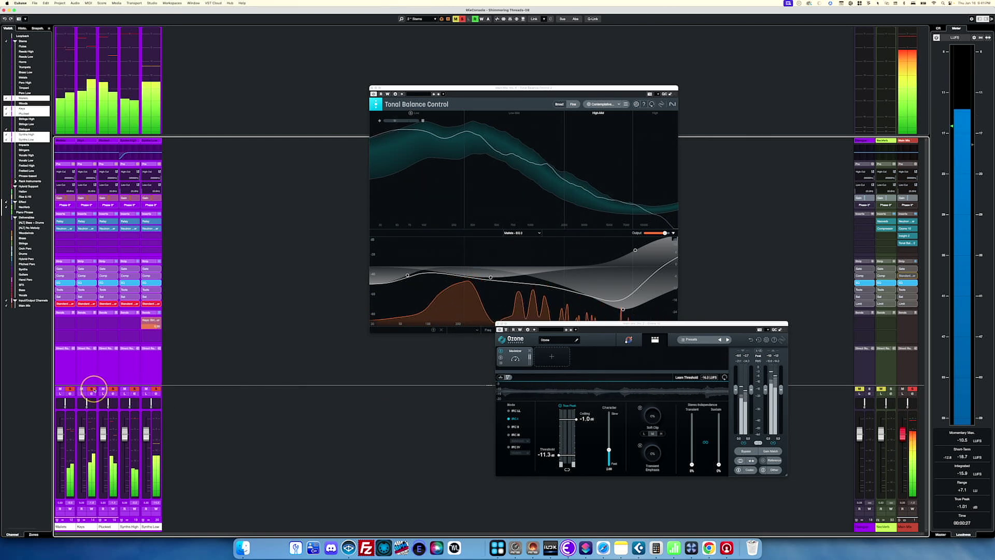
Take the other stems out of solo one by one so that only Keys stays soloed during playback.
click(70, 388)
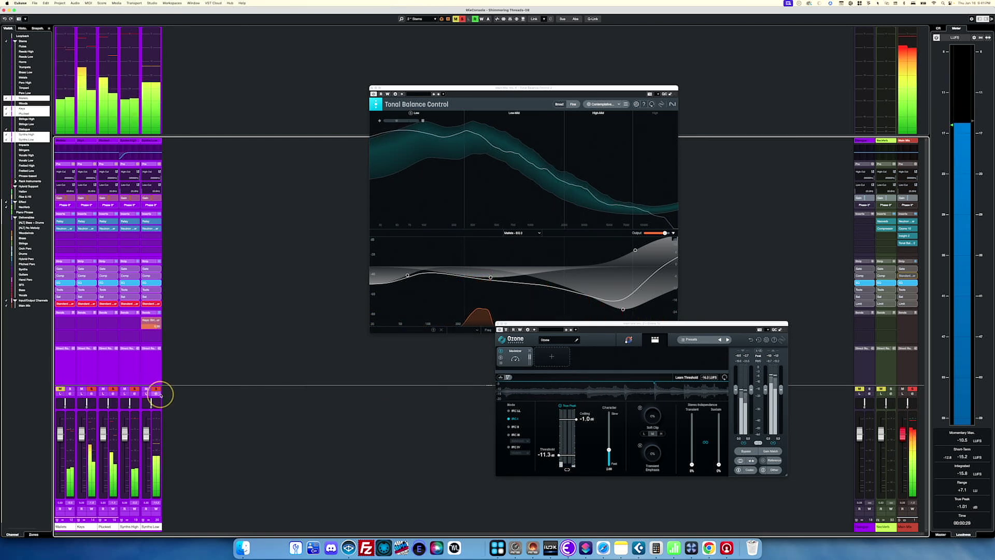
click(112, 388)
click(103, 388)
click(91, 389)
click(81, 388)
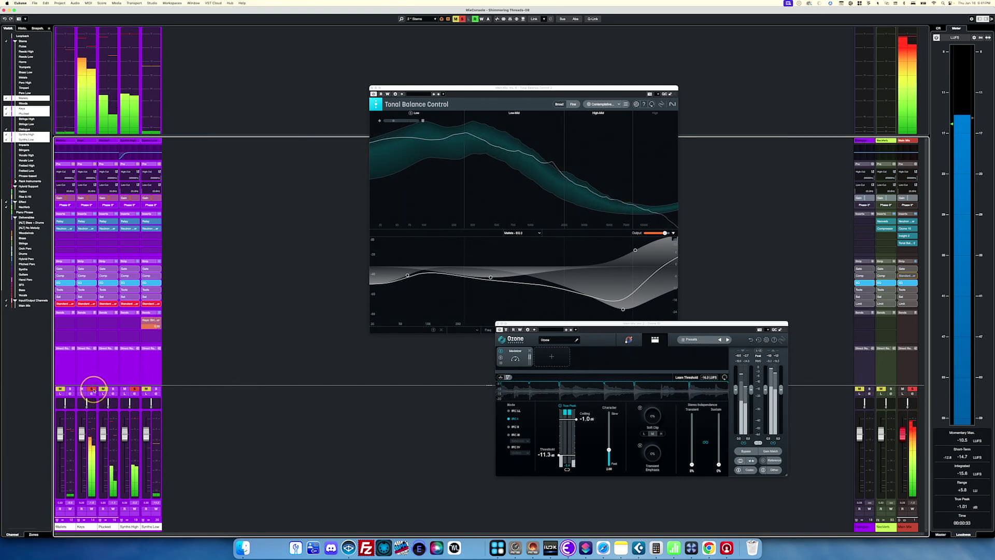
click(91, 389)
click(134, 389)
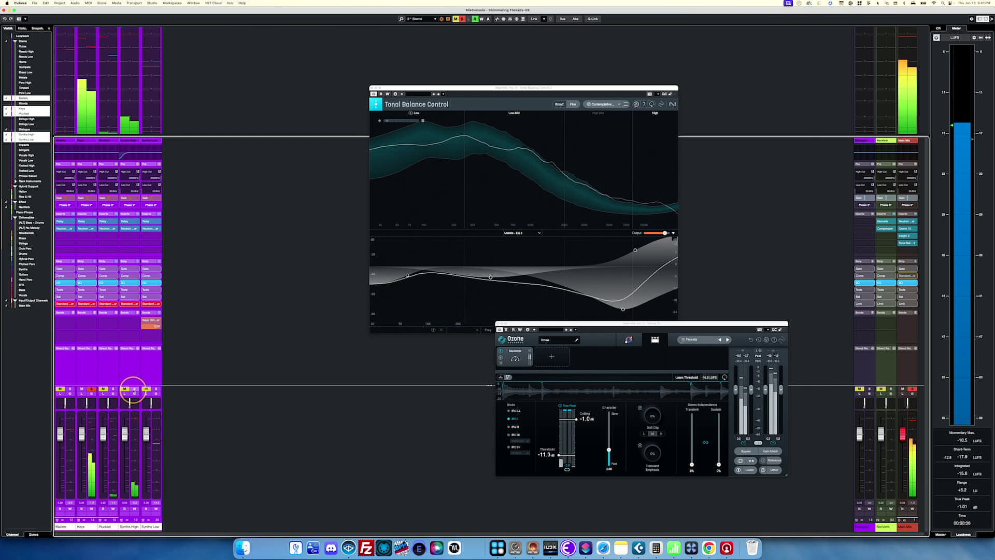